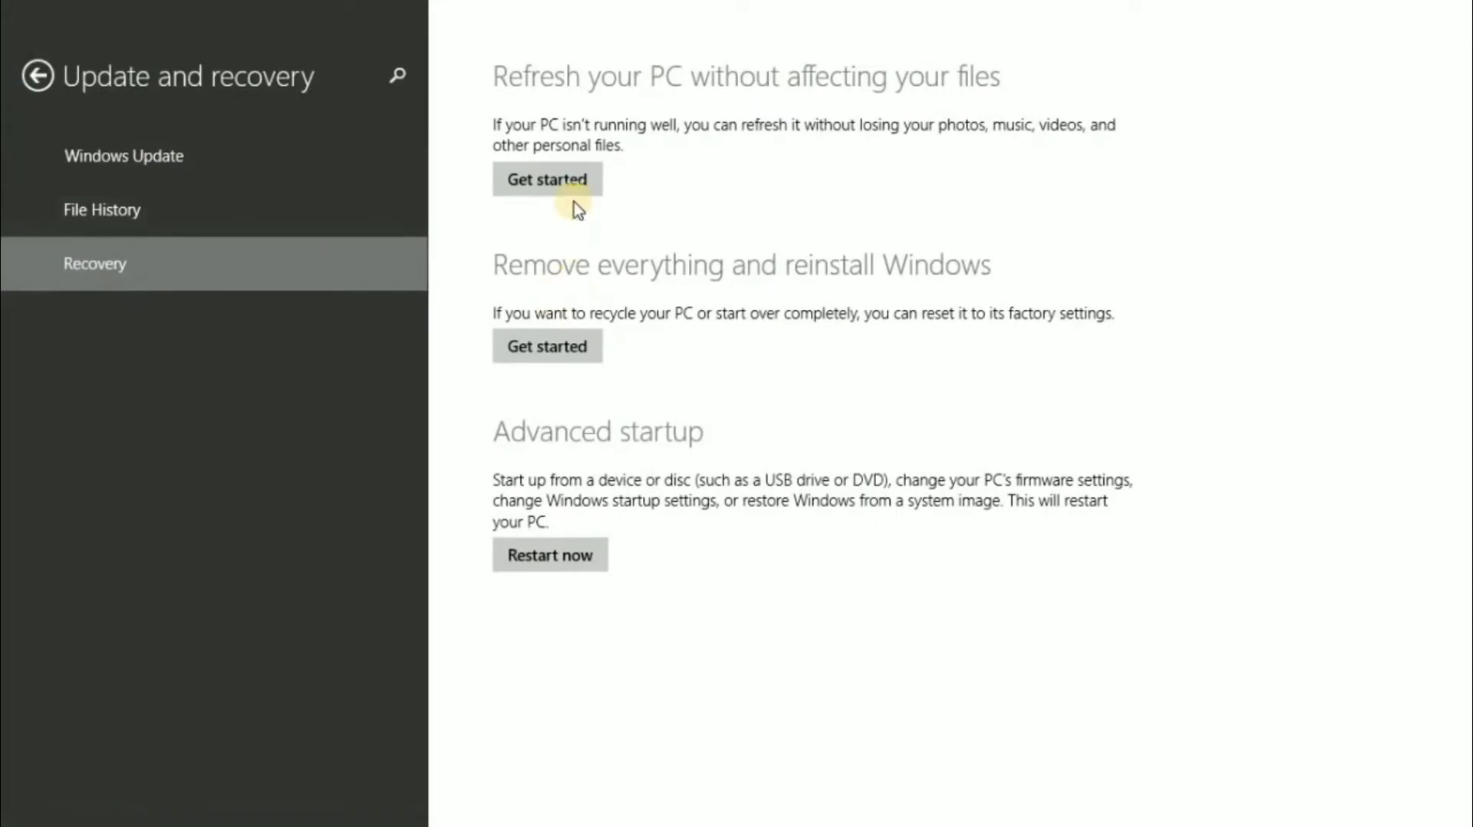
- Attempt Refresh your PC, then close the 'Could not find the recovery environment' error
left_click(558, 178)
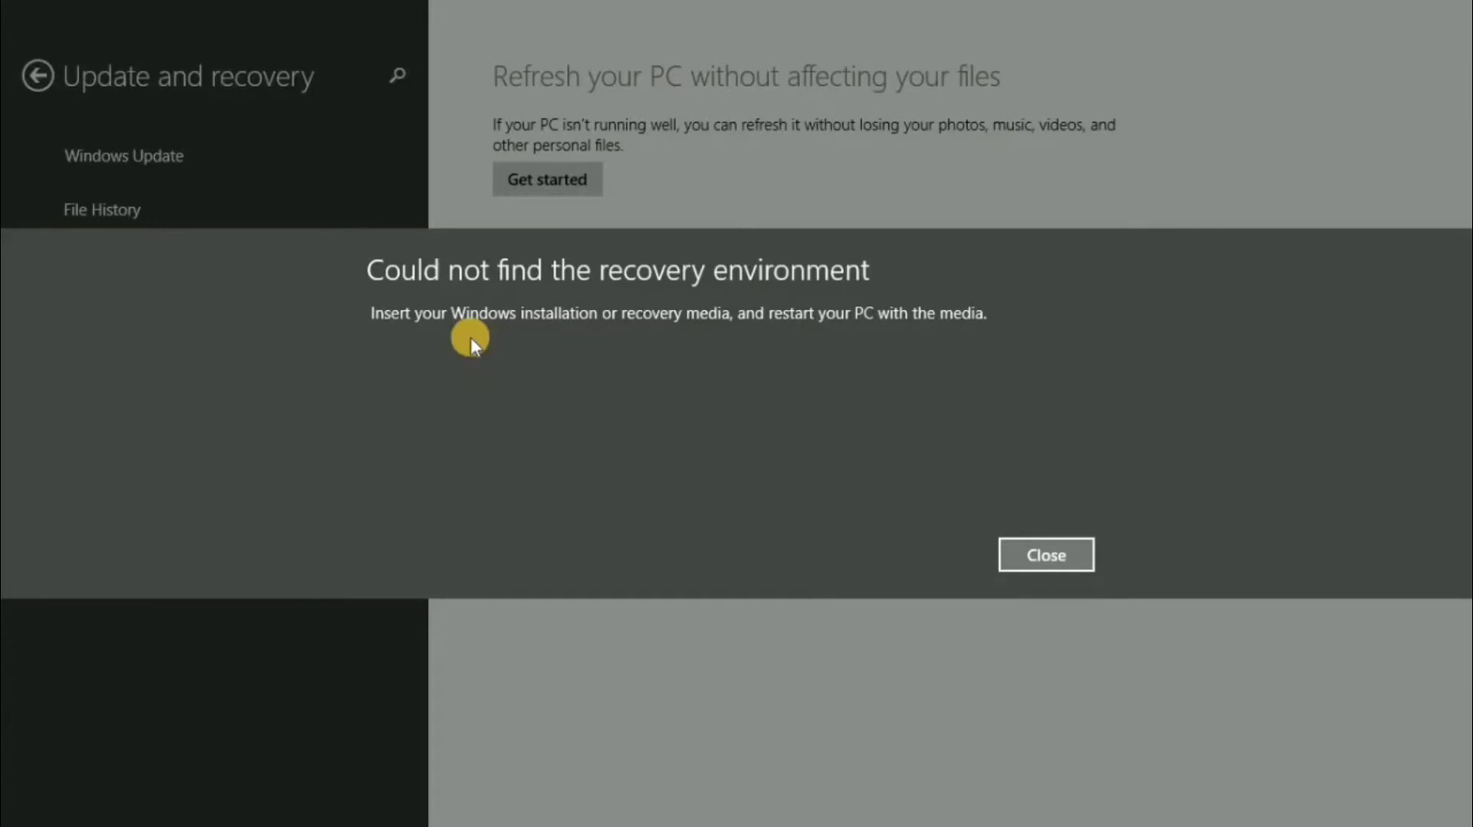
left_click(1069, 556)
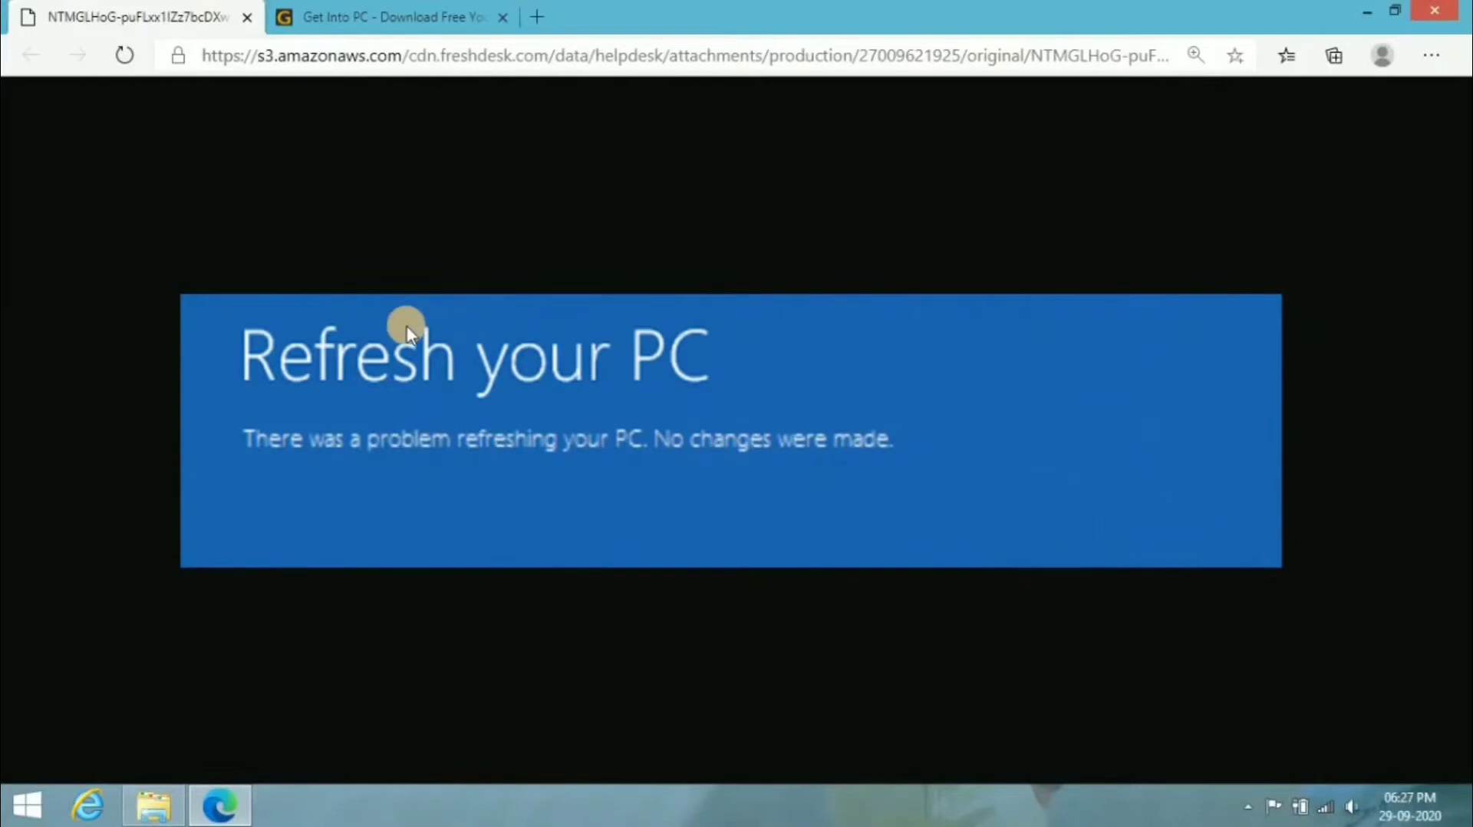
left_click(303, 17)
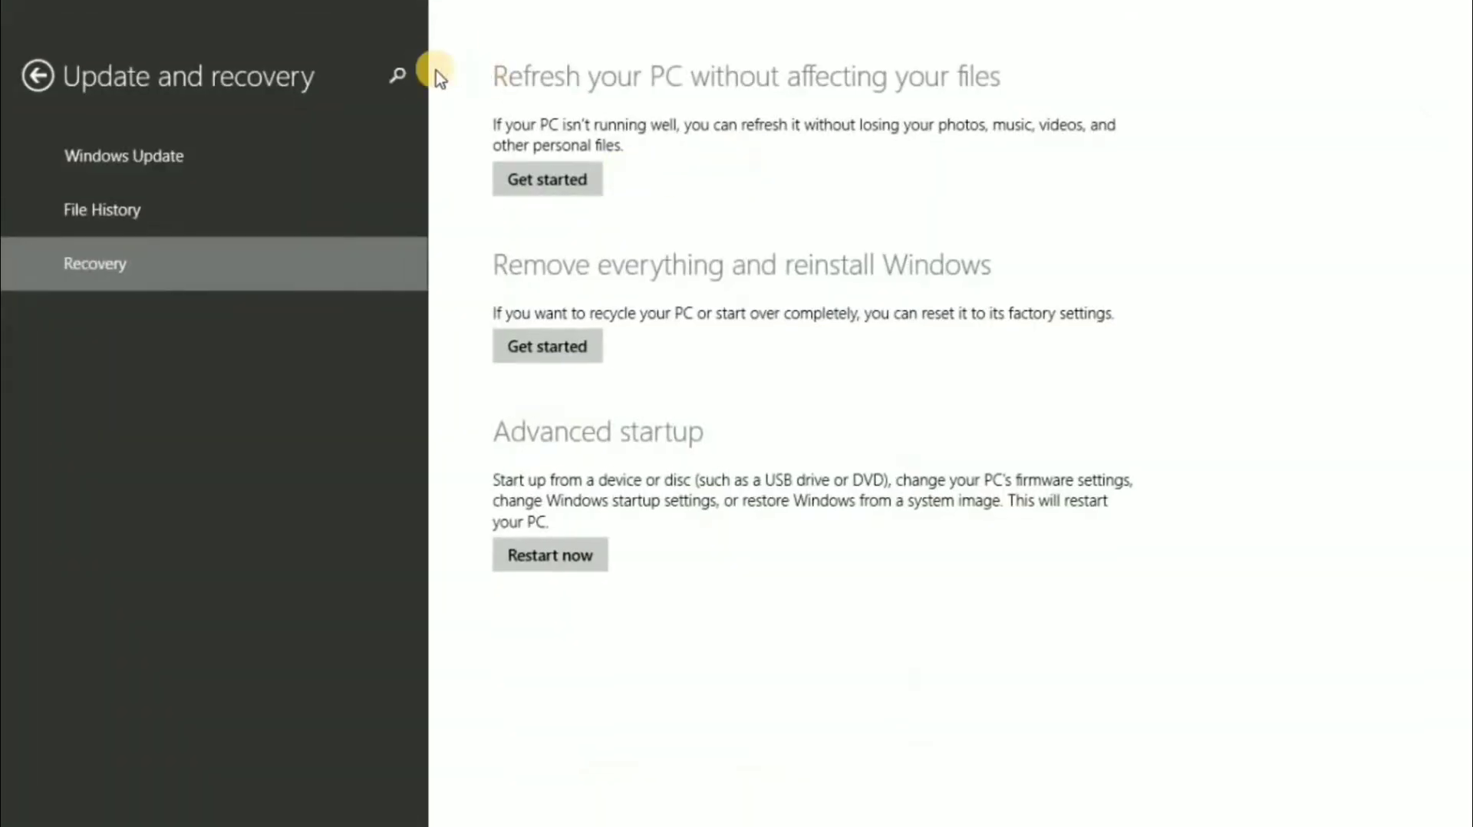
- Browse Get Into PC's Operating Systems category listing Windows 10, 7 and 8.1 downloads
left_click(61, 35)
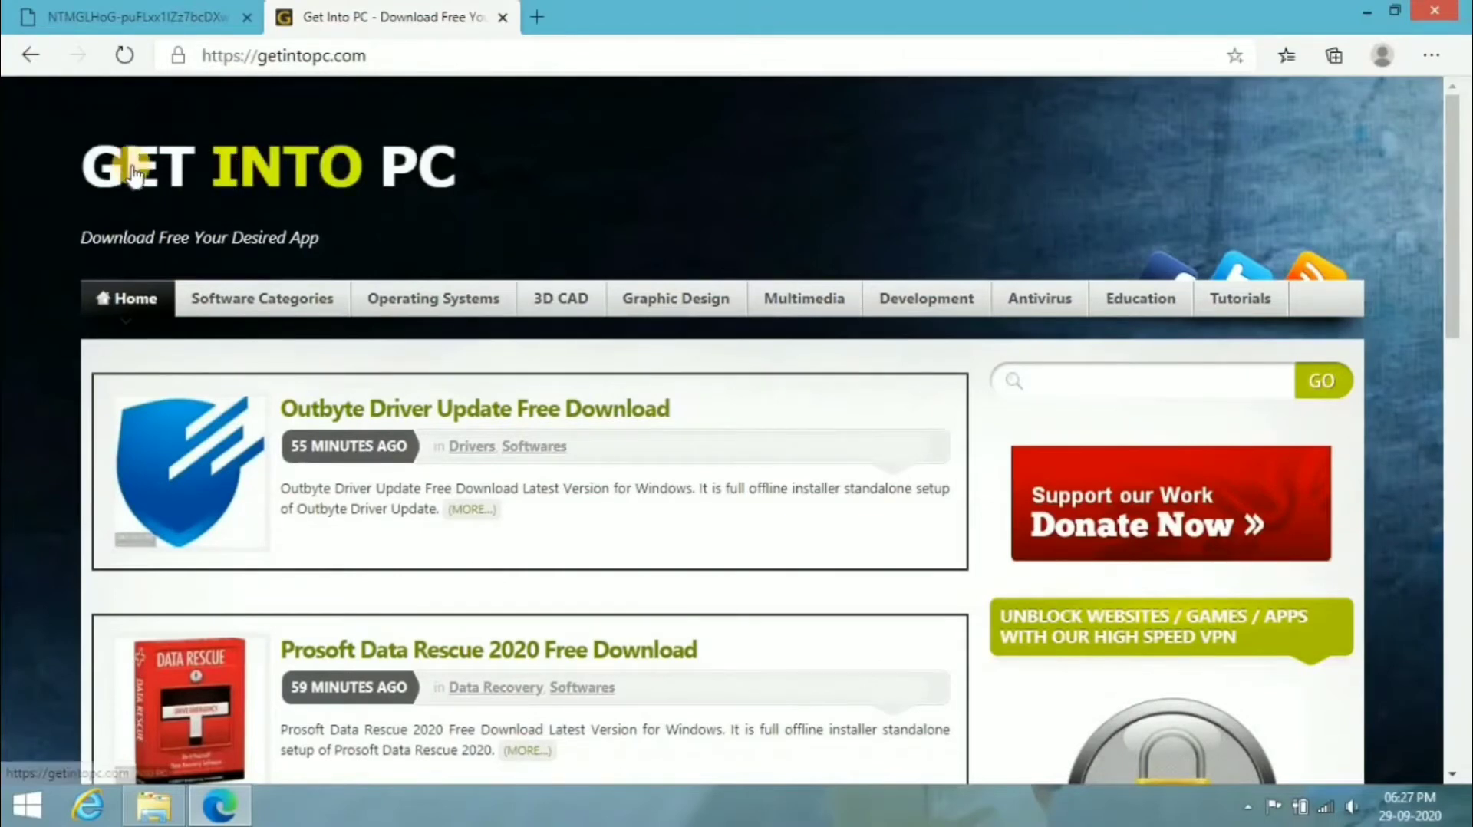
left_click(401, 59)
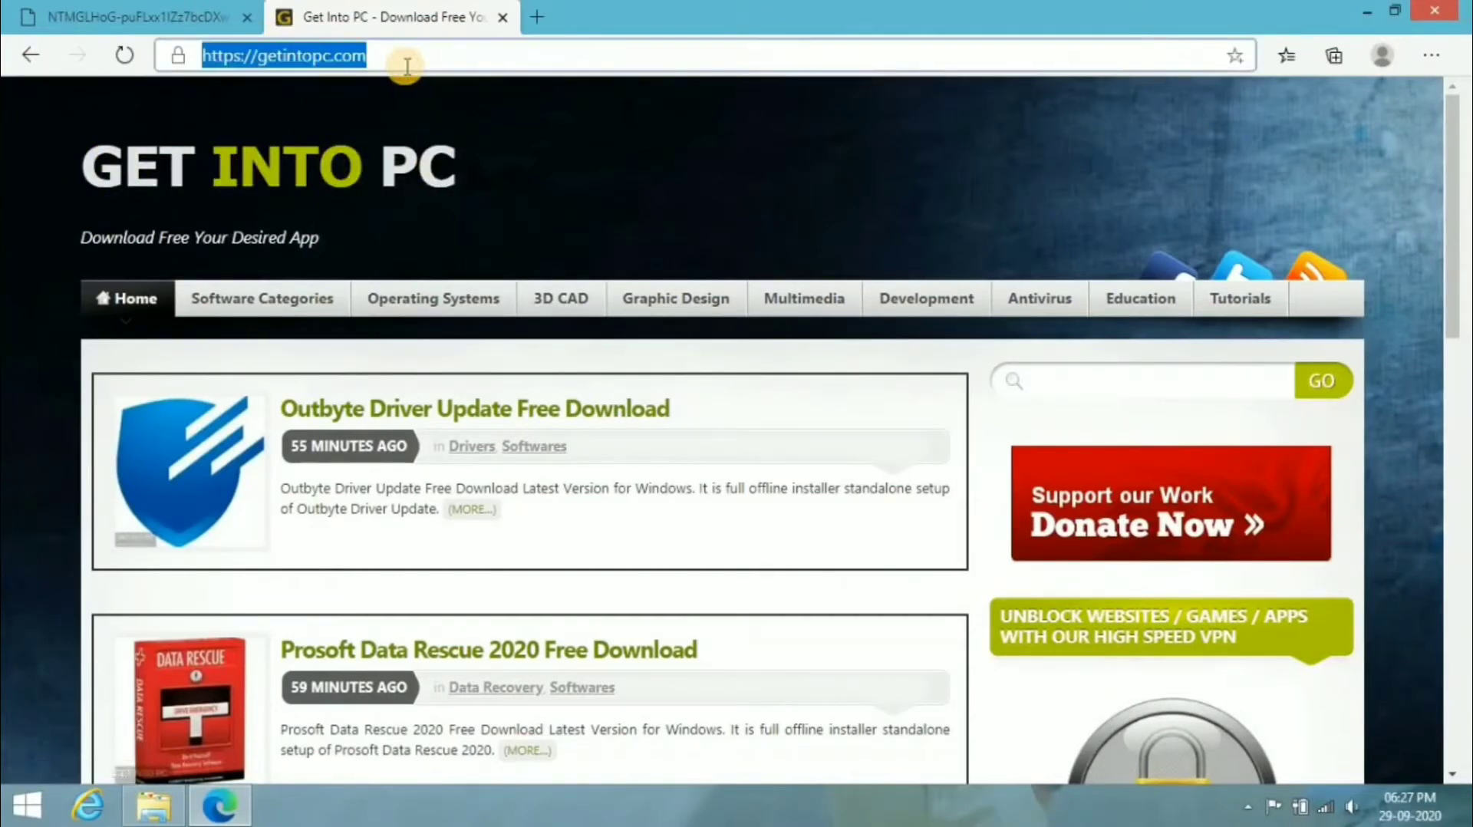
left_click(400, 297)
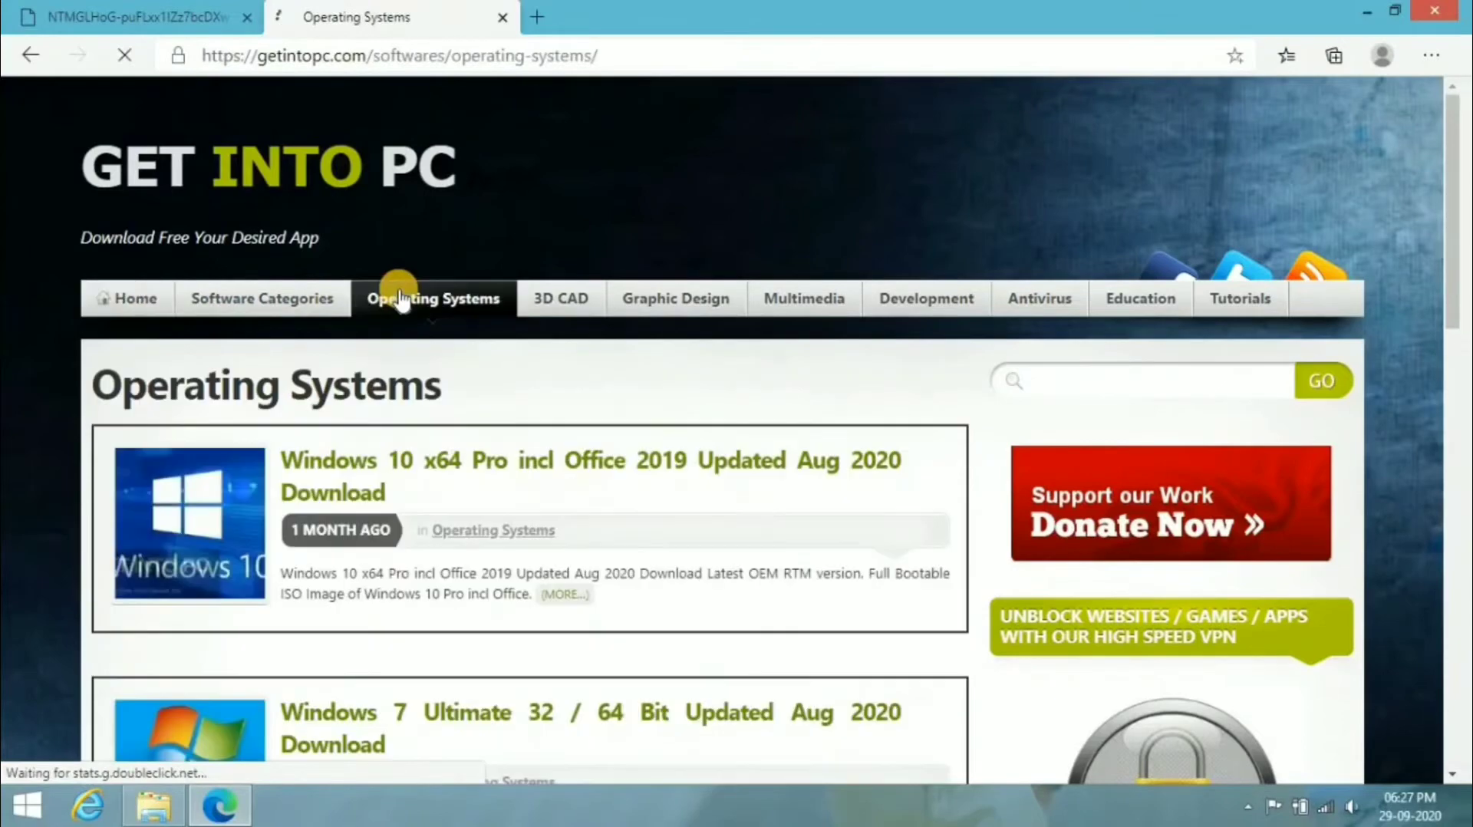
scroll(383, 281, "down", 3)
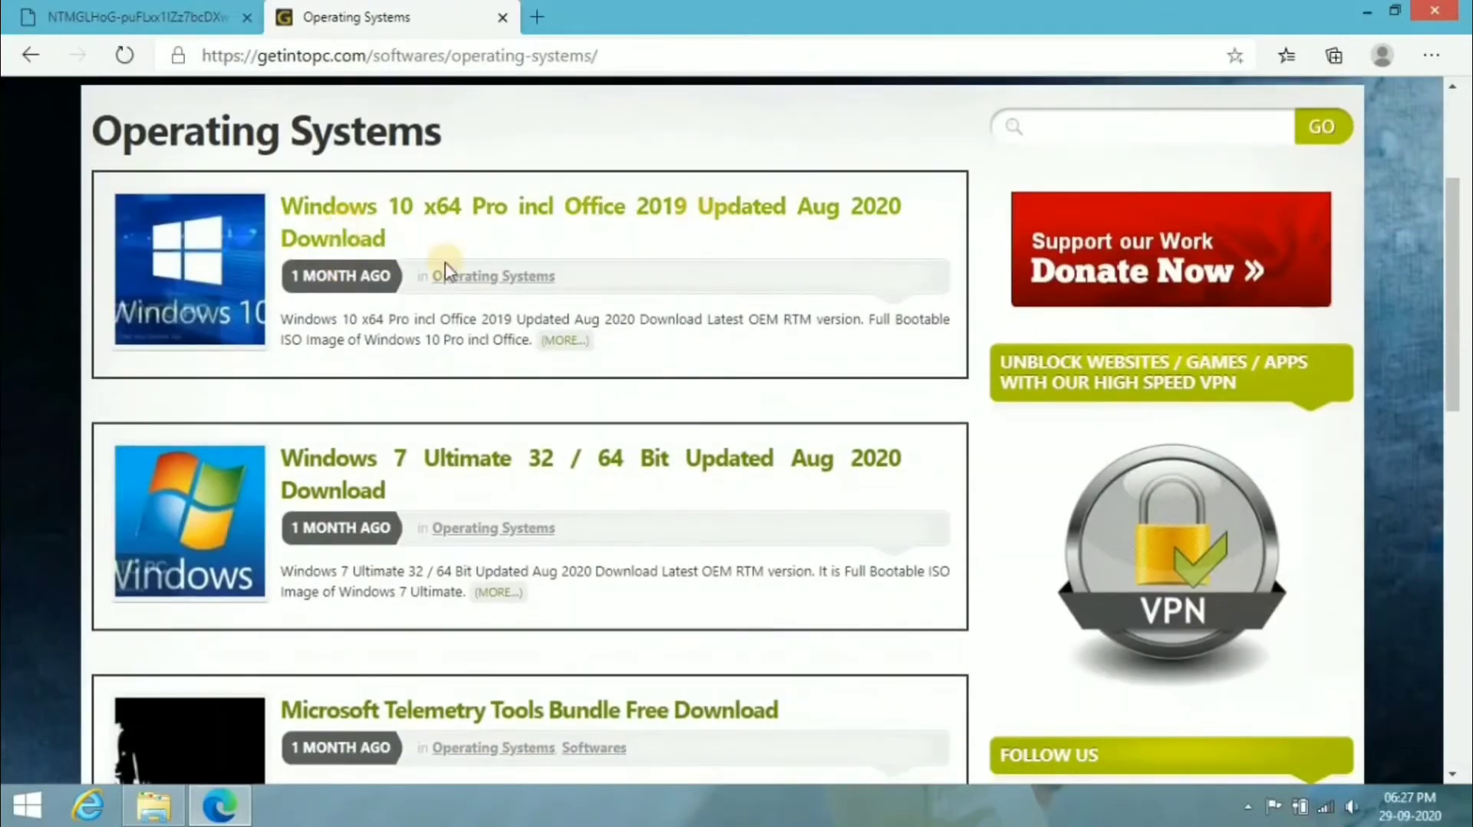
scroll(491, 411, "down", 9)
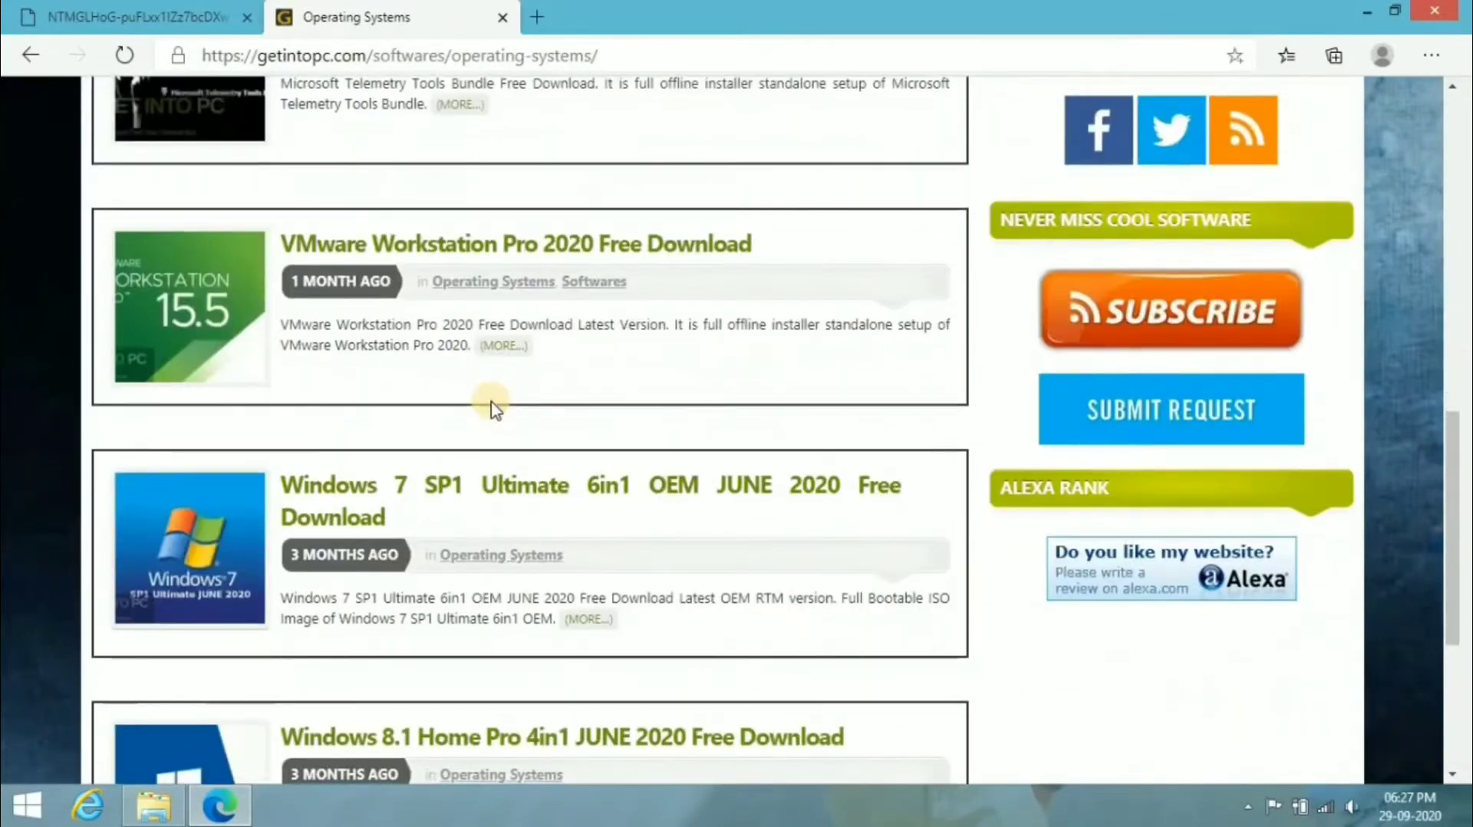
scroll(491, 411, "down", 5)
scroll(491, 410, "up", 15)
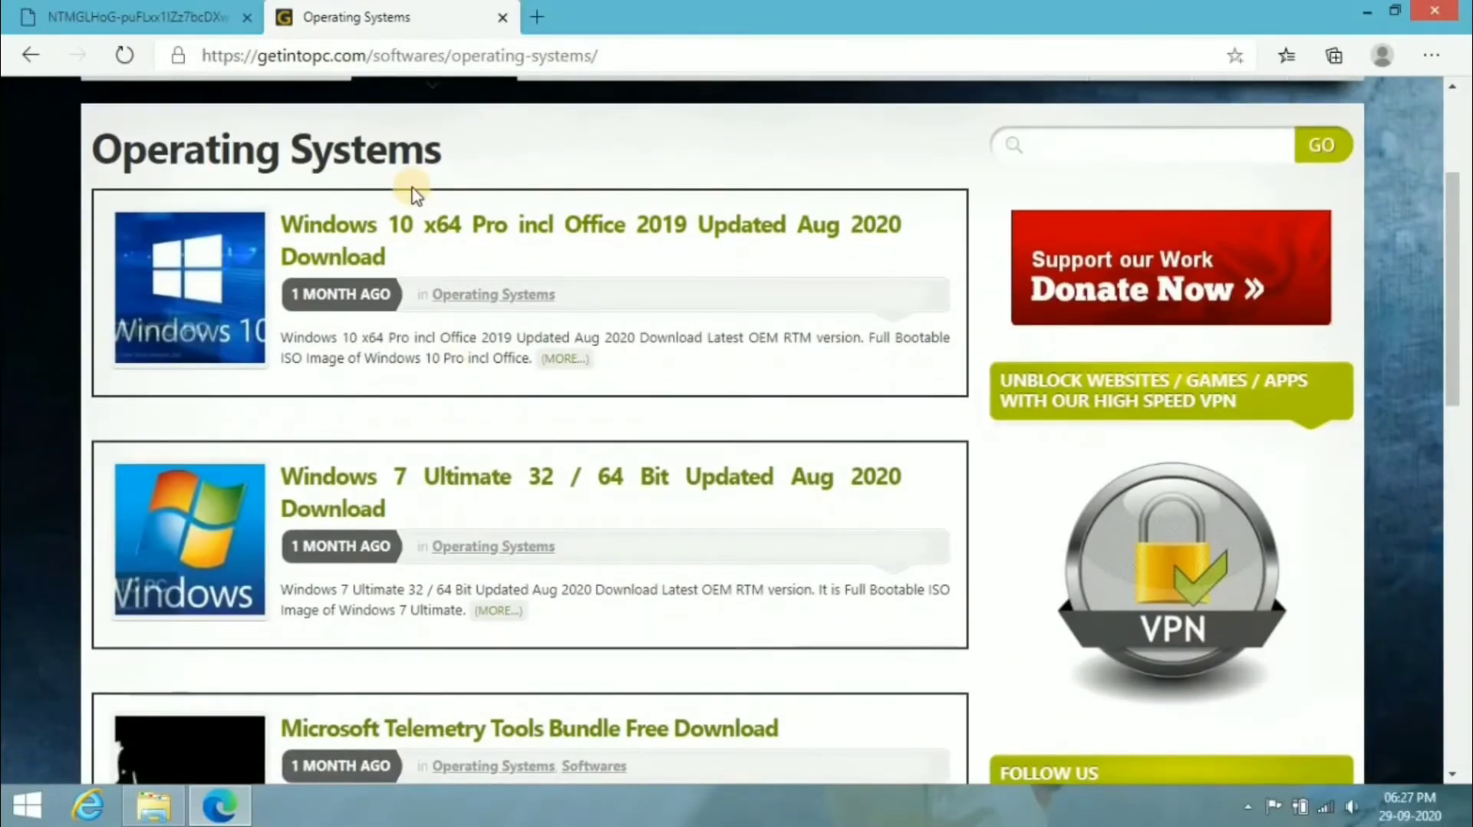
left_click(184, 16)
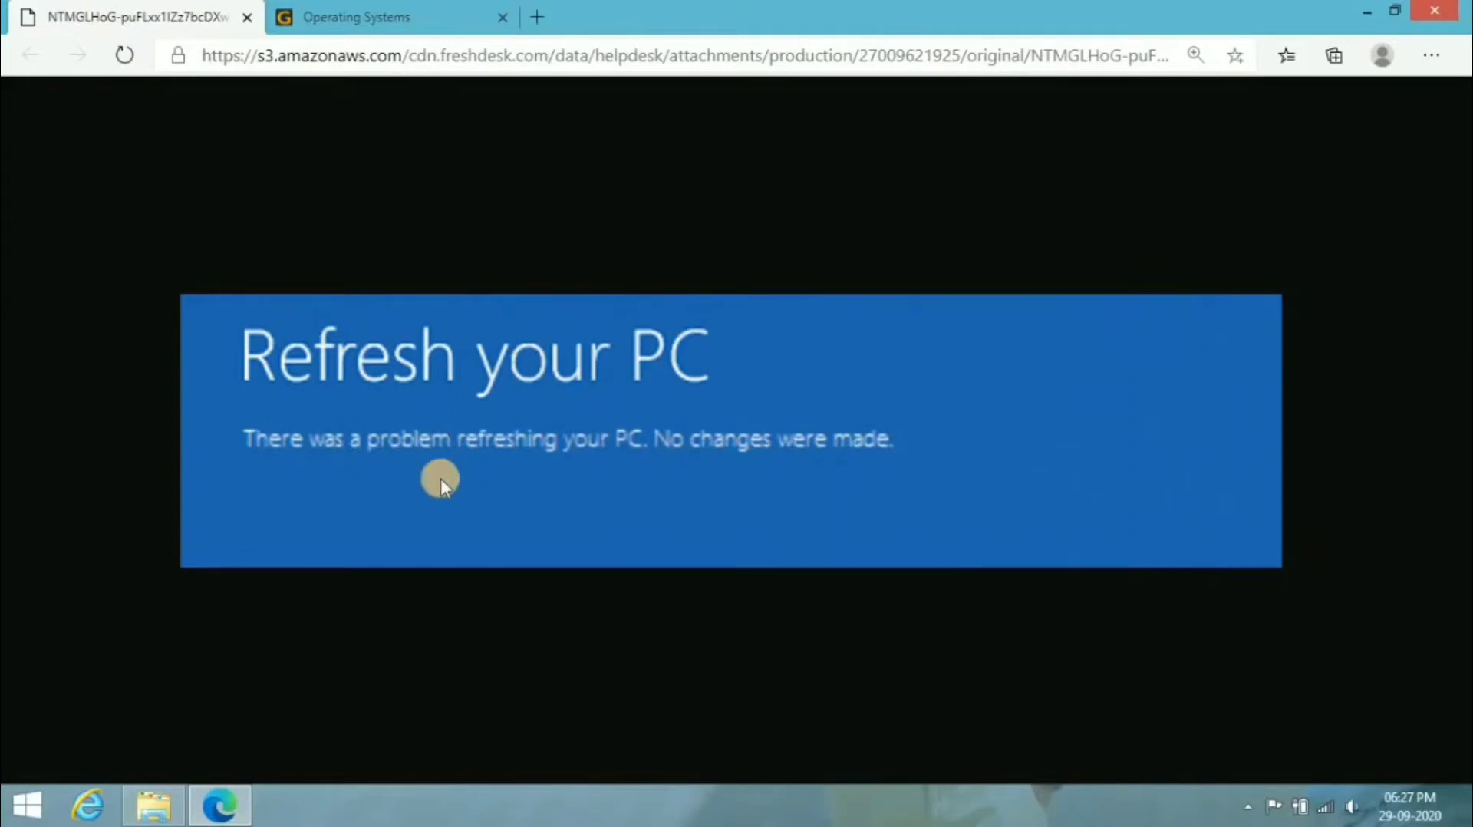
- Launch the WinCDEmu-4.1 installer from Downloads and cancel it without installing
left_click(506, 17)
left_click(170, 792)
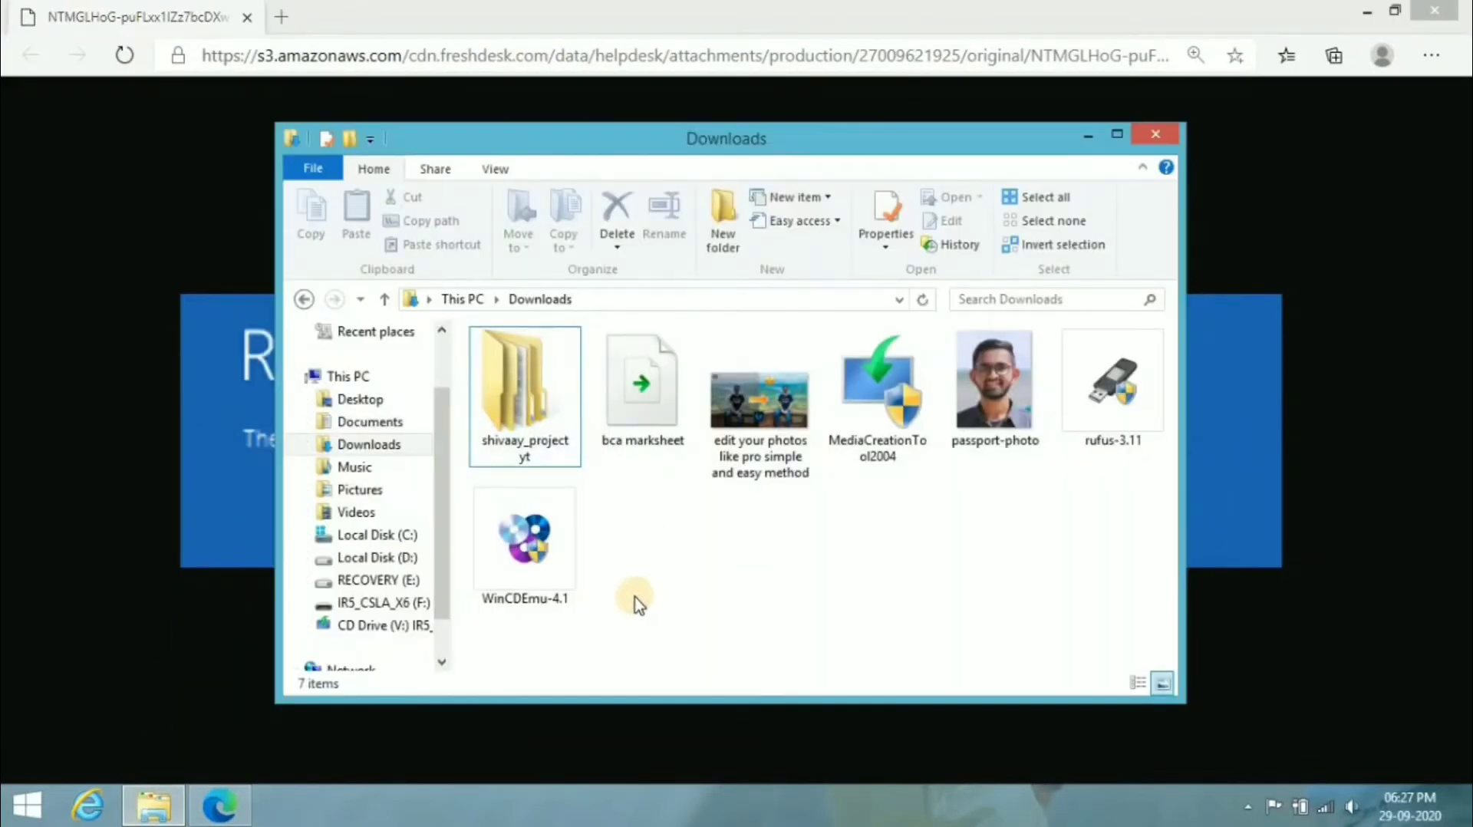
left_click(514, 590)
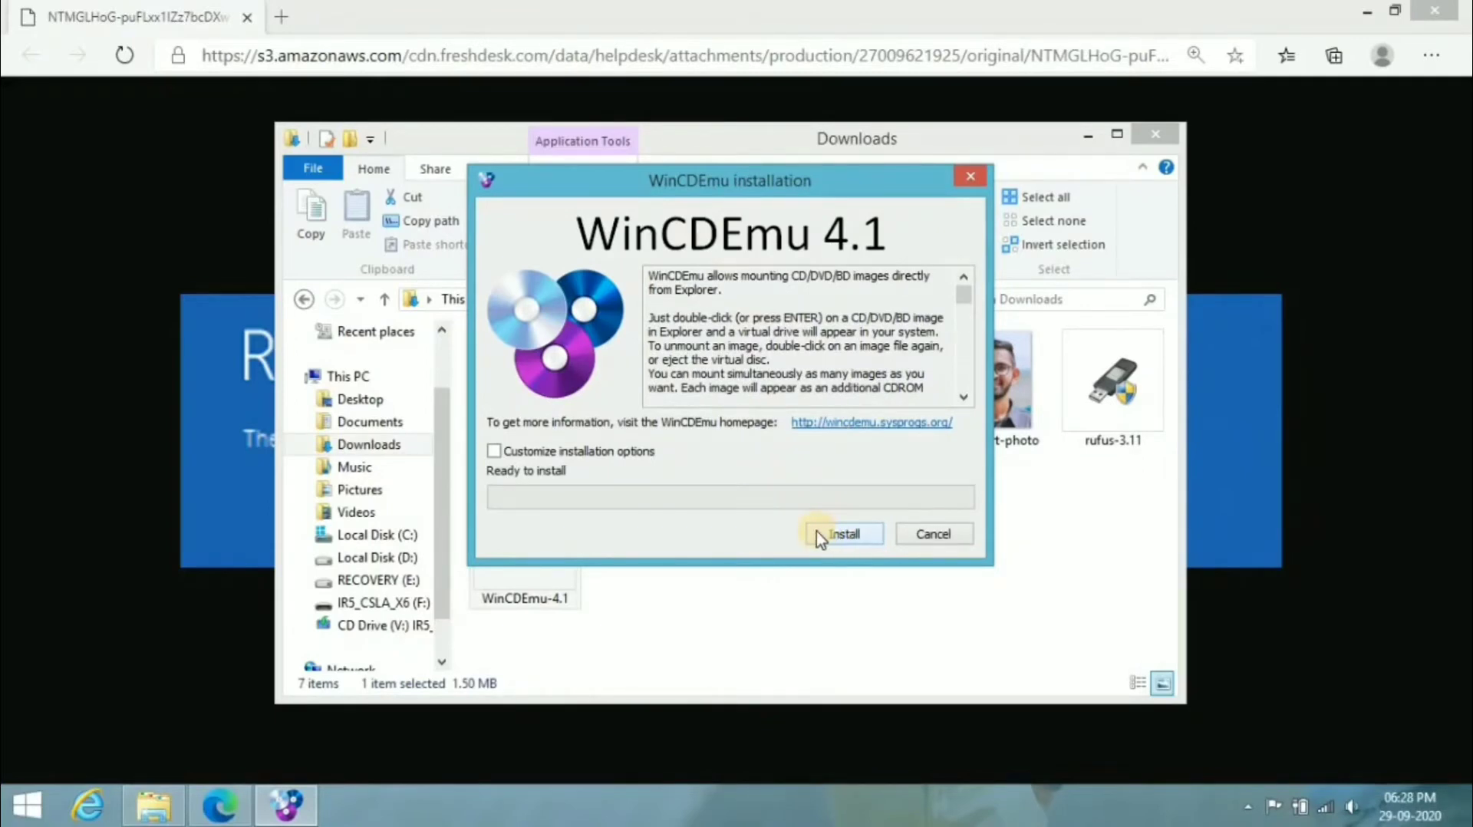
left_click(915, 537)
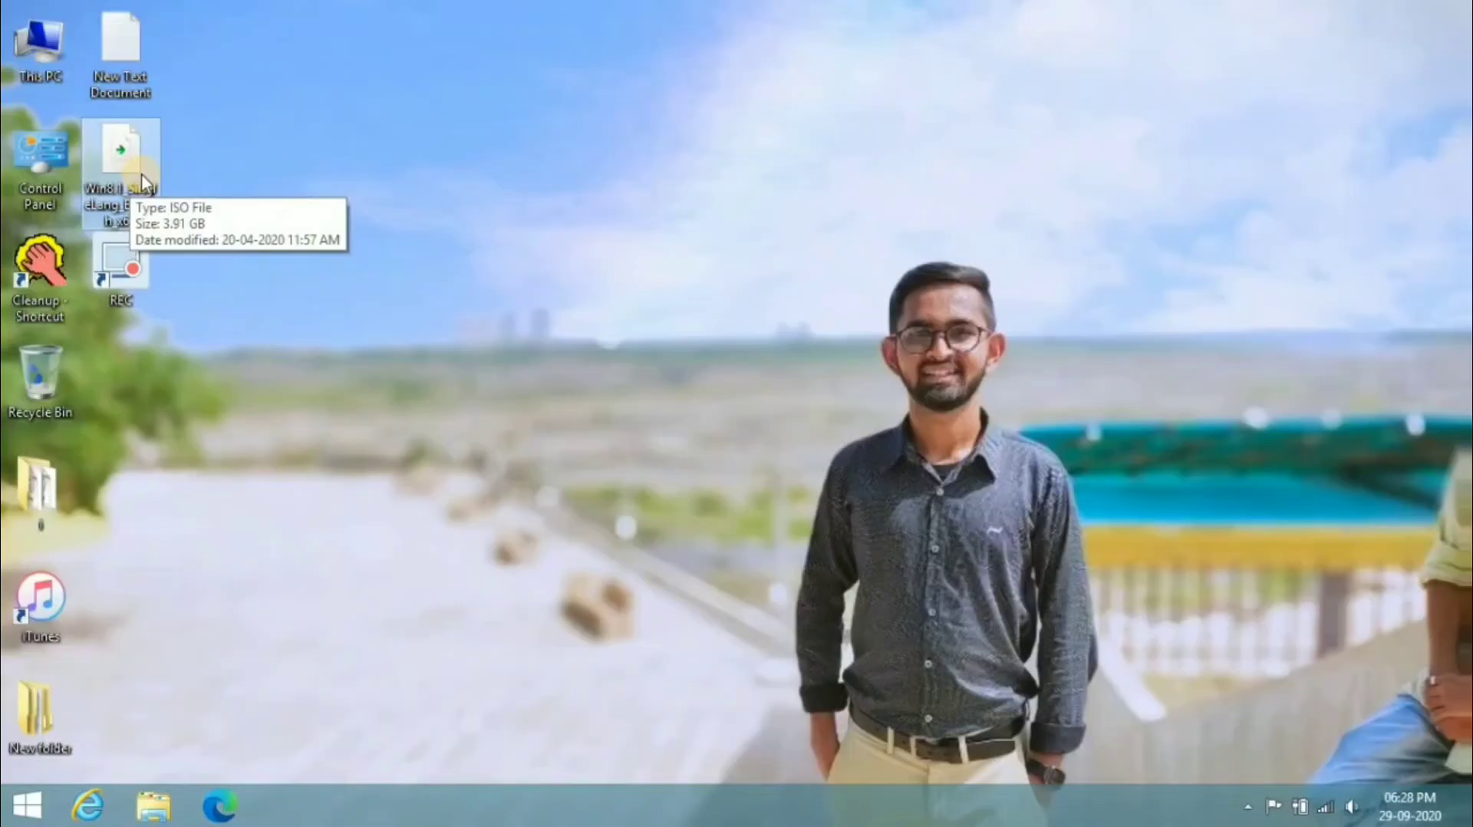
- Mount the Windows 8.1 ISO with WinCDEmu as data disc drive V:, kept after restart
right_click(136, 170)
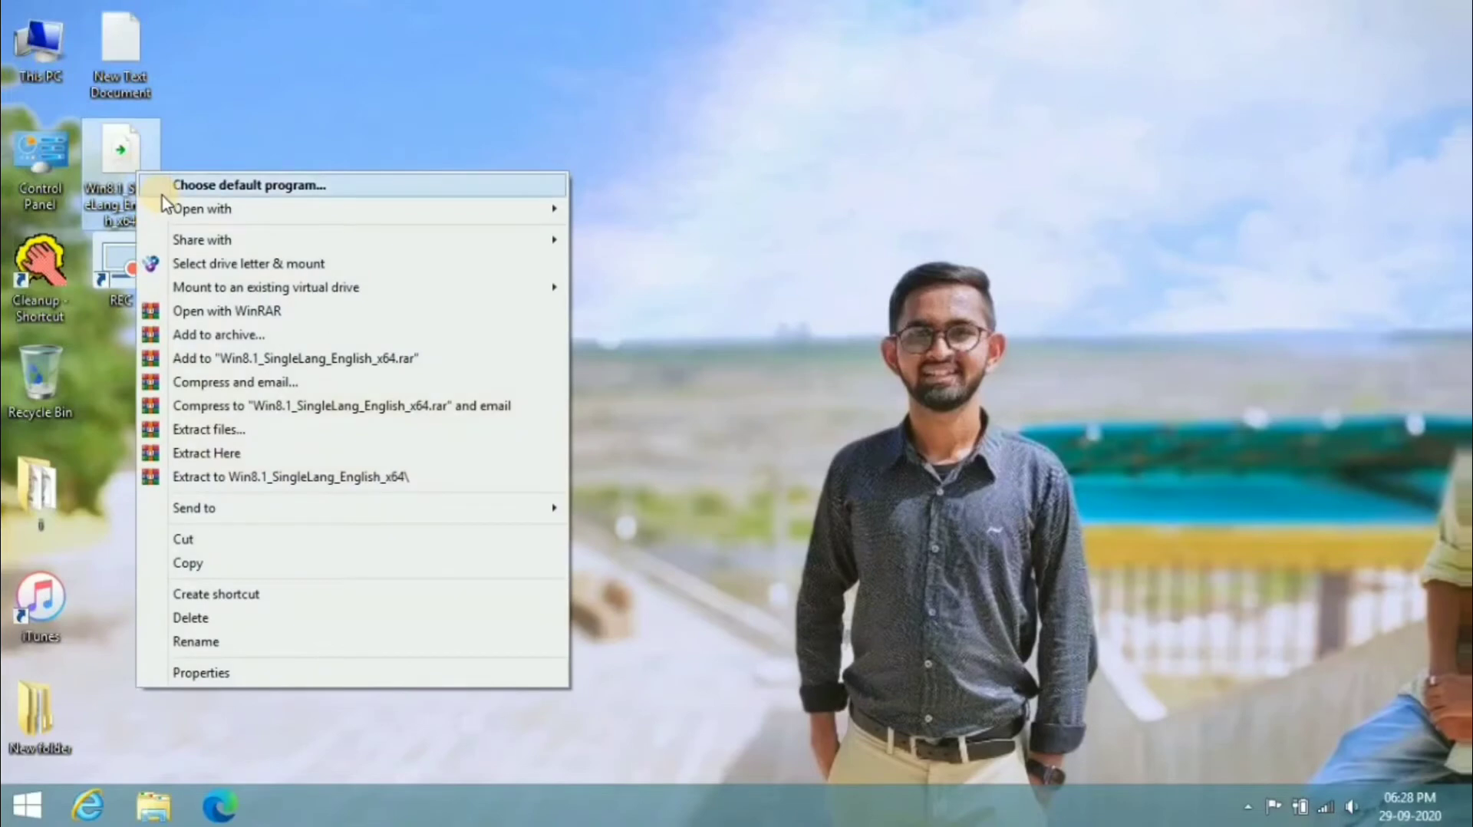
mouse_move(290, 223)
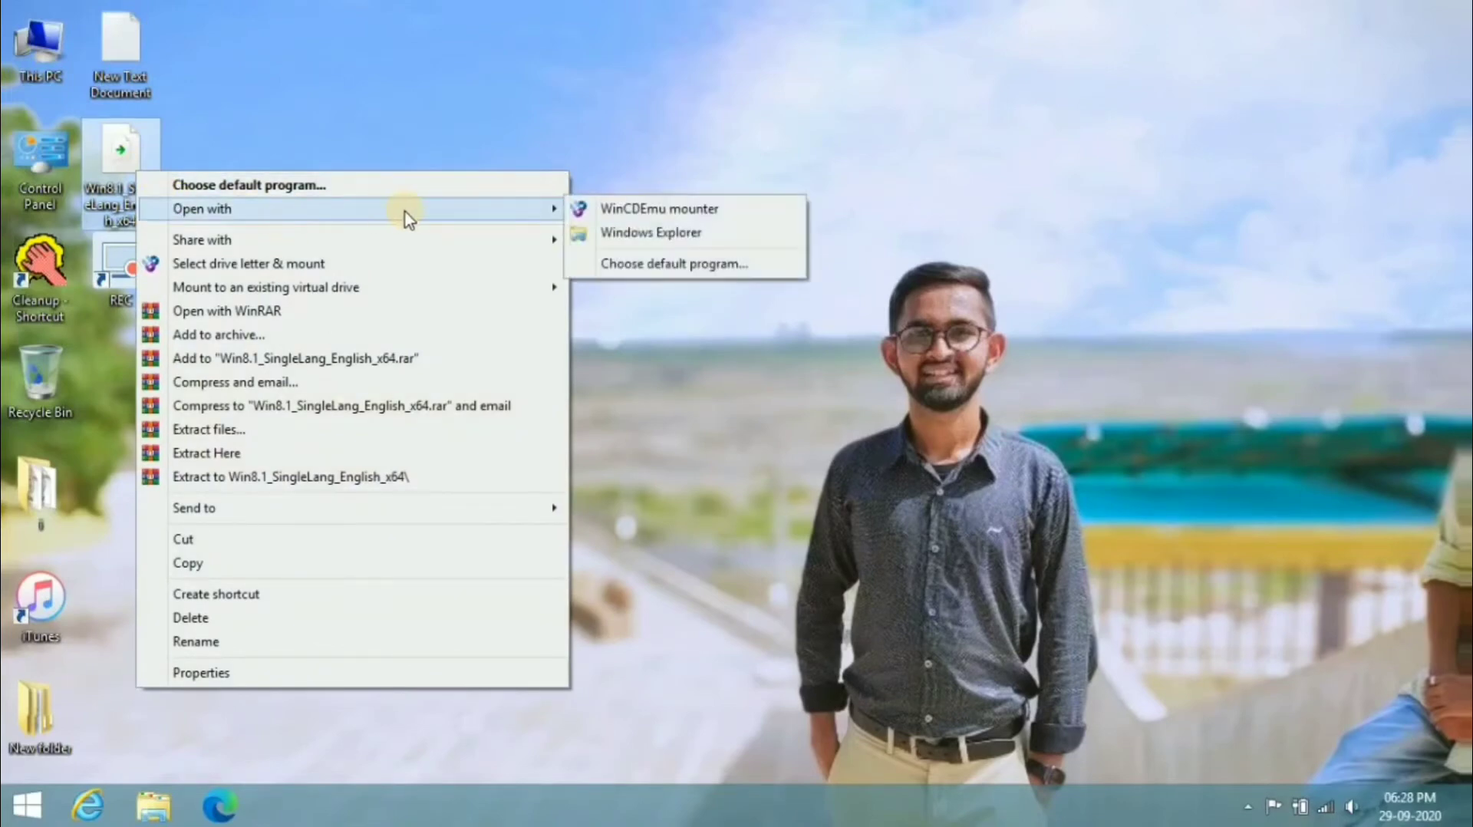
mouse_move(539, 223)
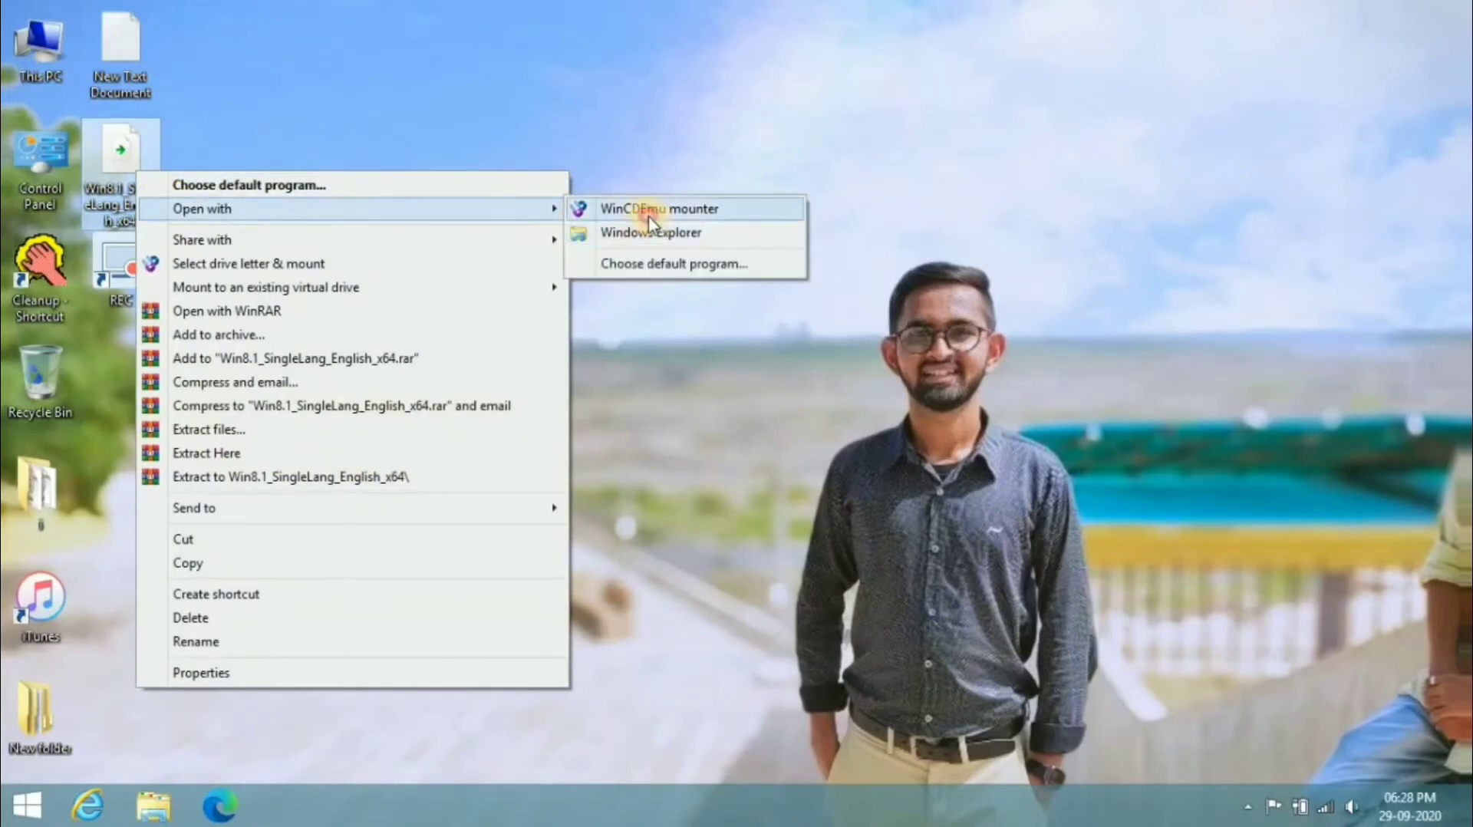
left_click(648, 208)
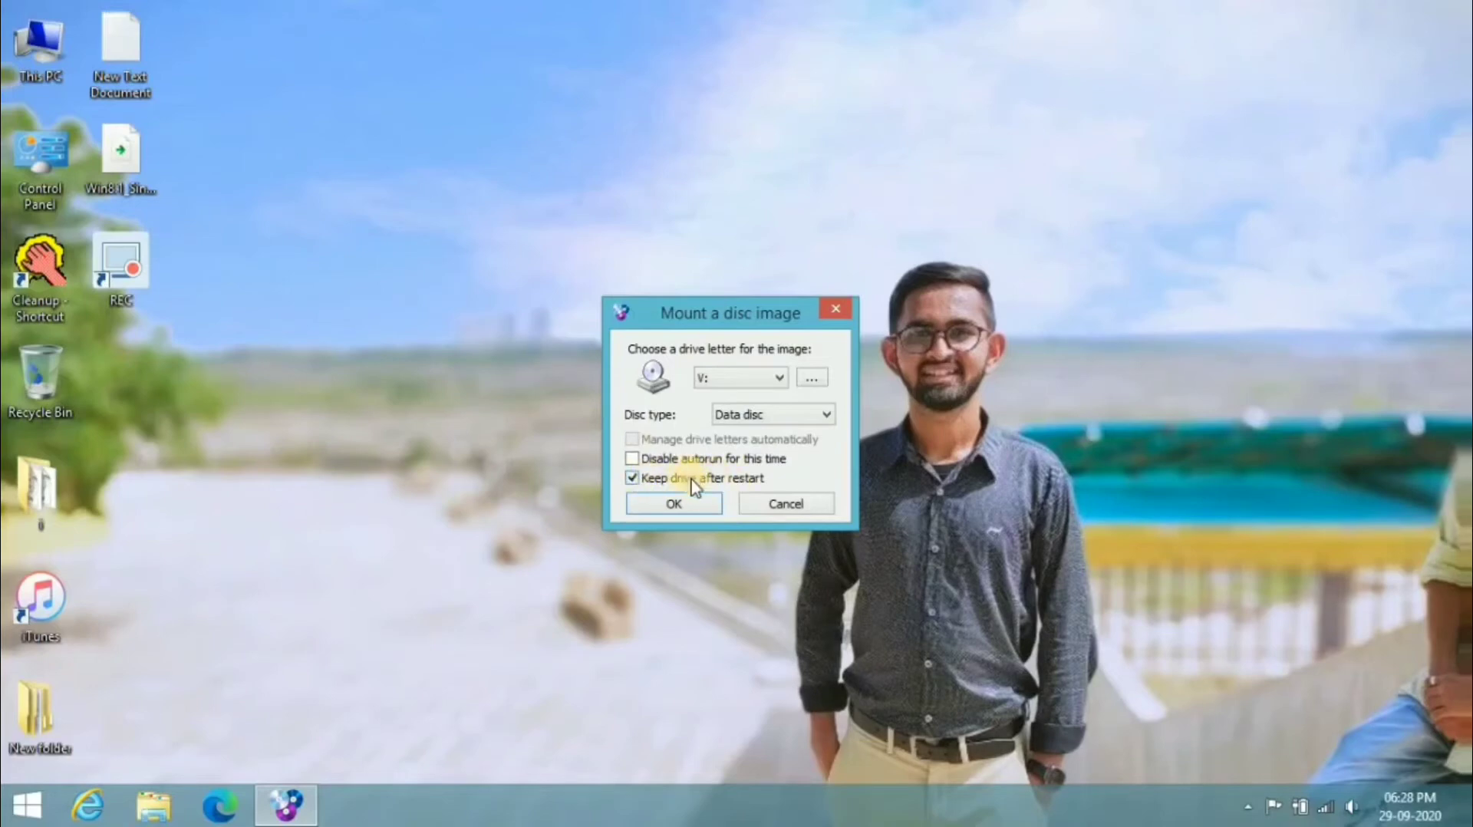
left_click(674, 500)
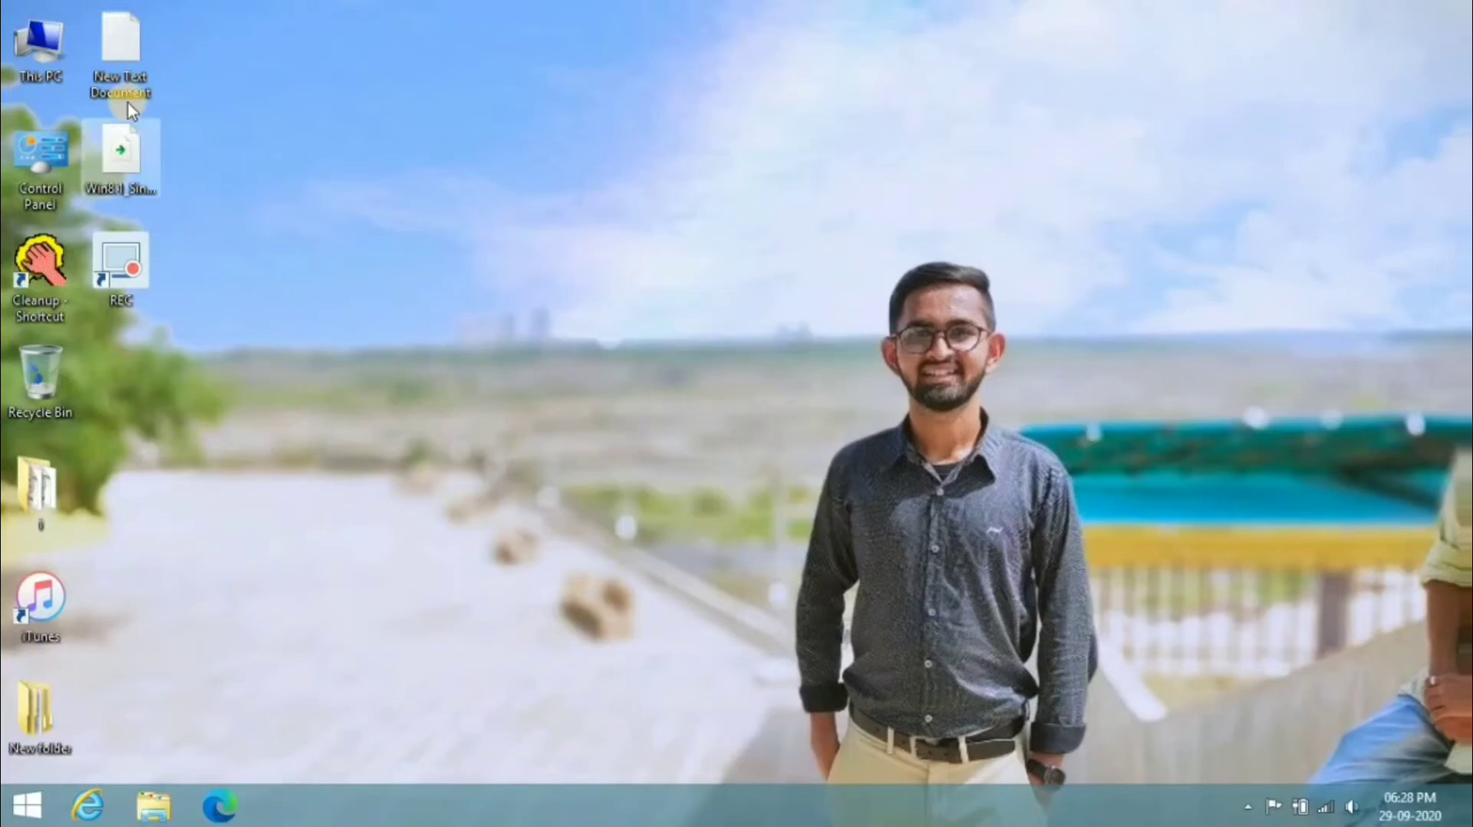
left_click(35, 58)
left_click(35, 59)
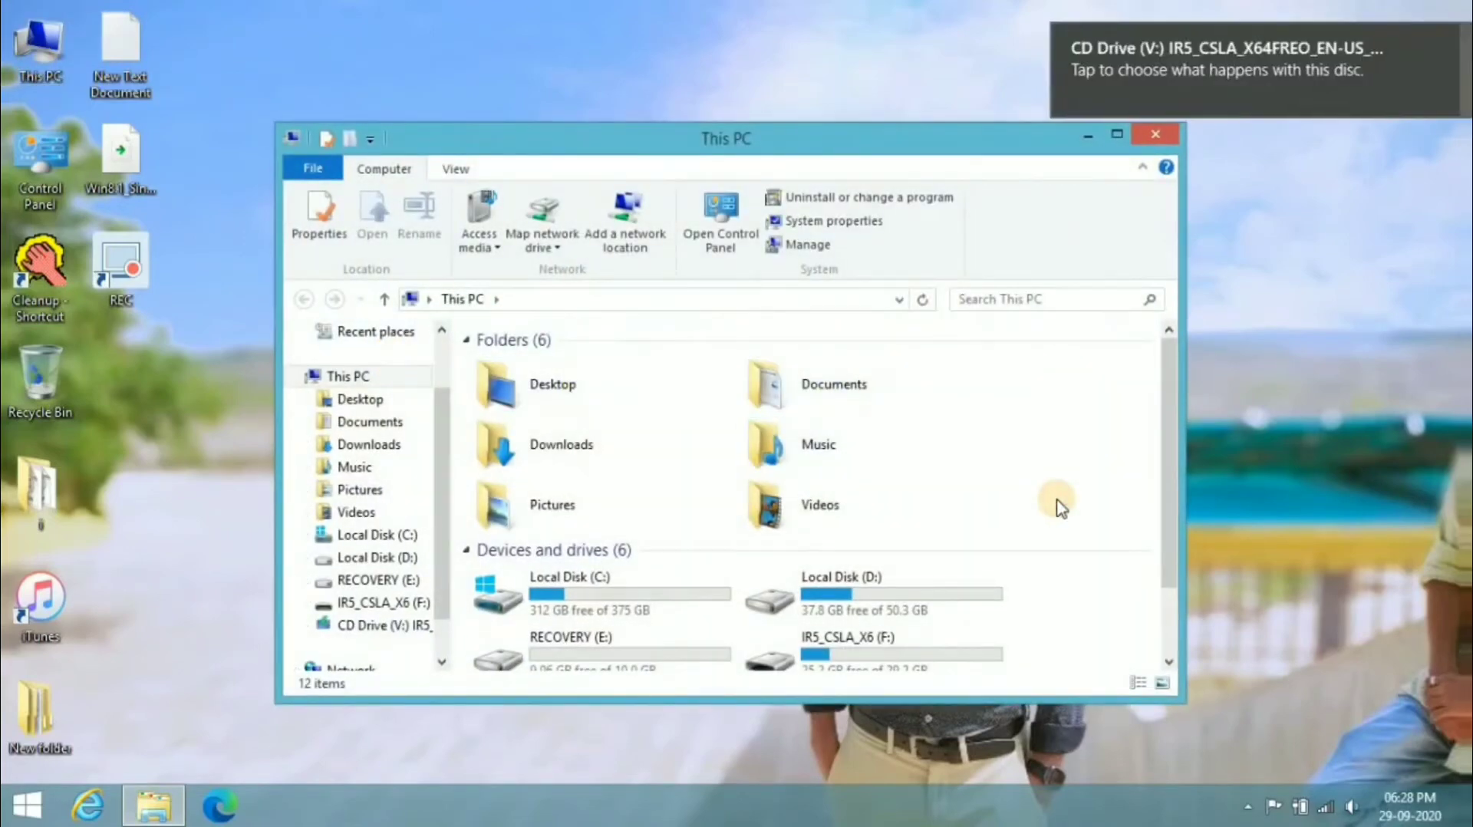
- Open CD Drive (V:) from This PC and run its setup application
scroll(1061, 507, "down", 1)
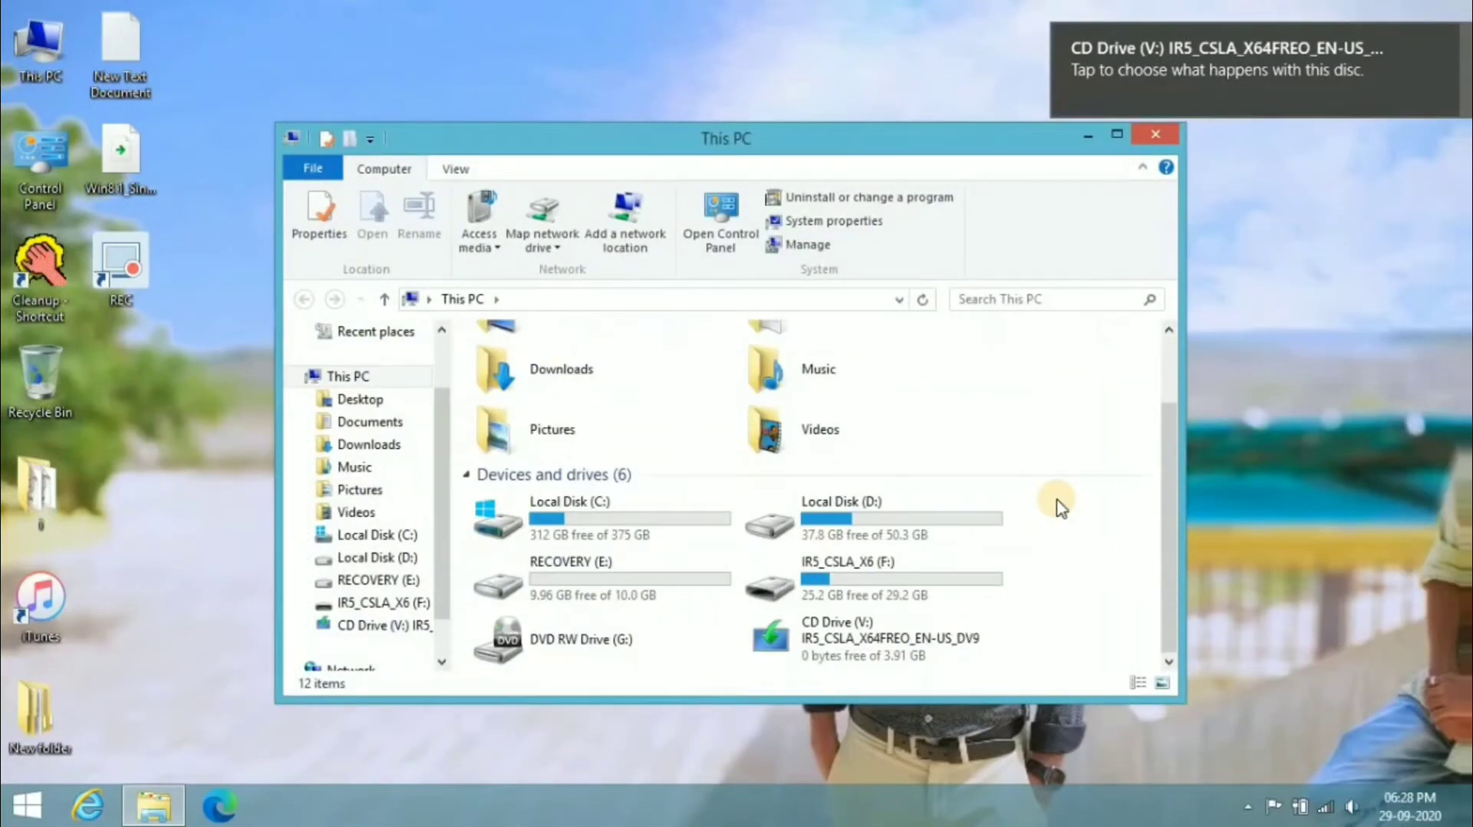
left_click(872, 634)
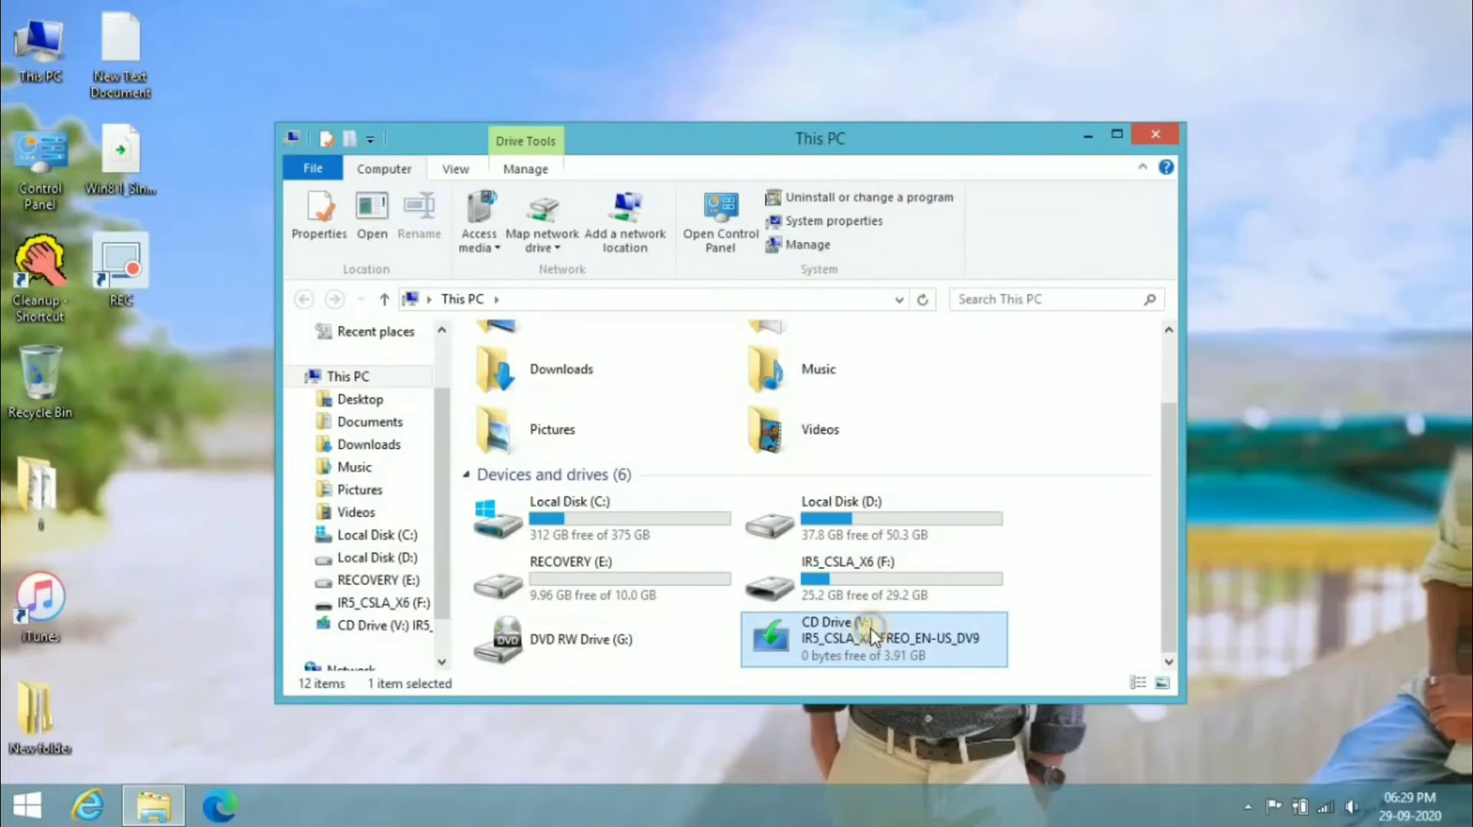
right_click(873, 635)
left_click(915, 246)
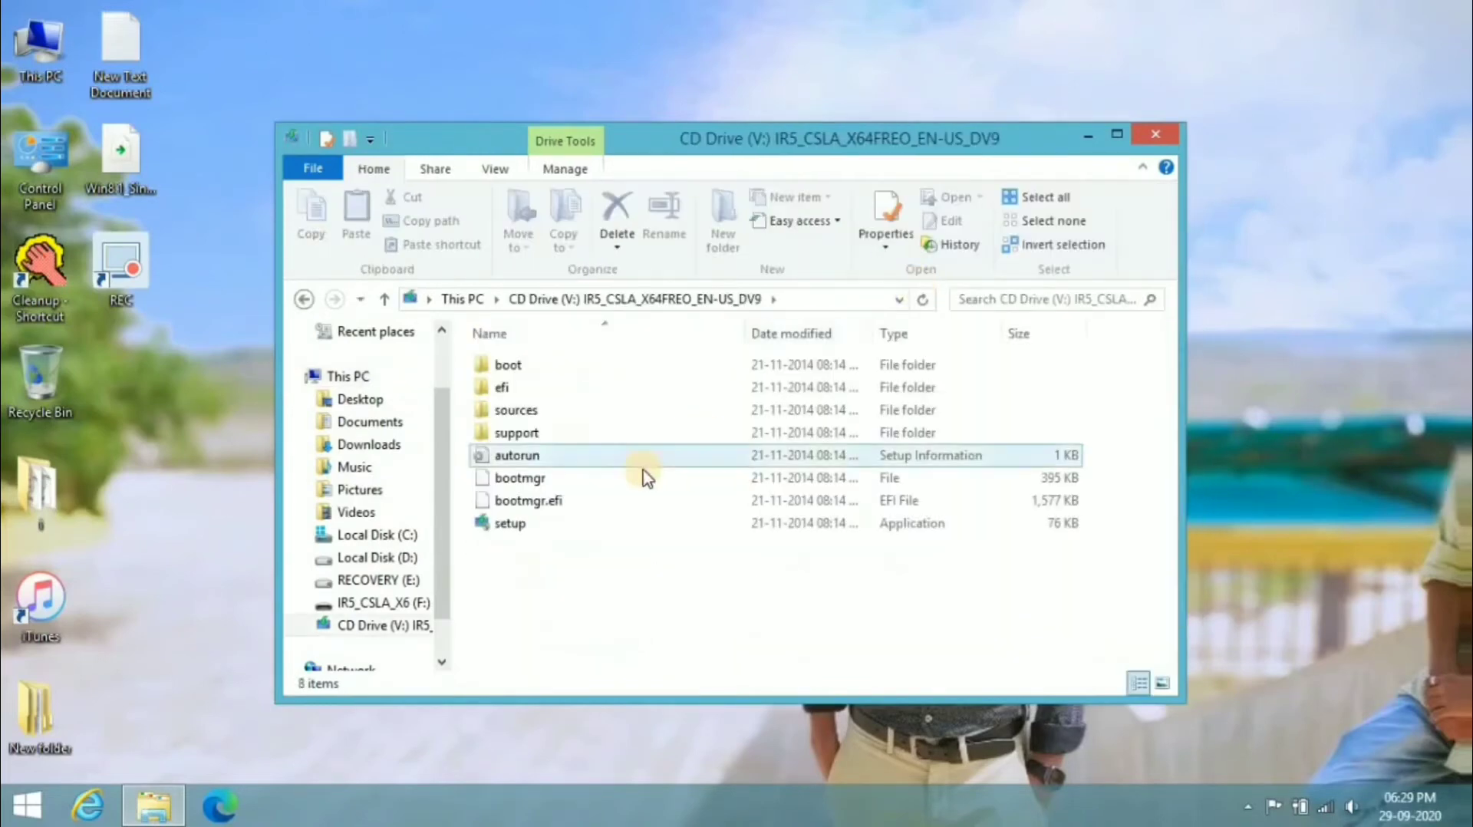
left_click(537, 525)
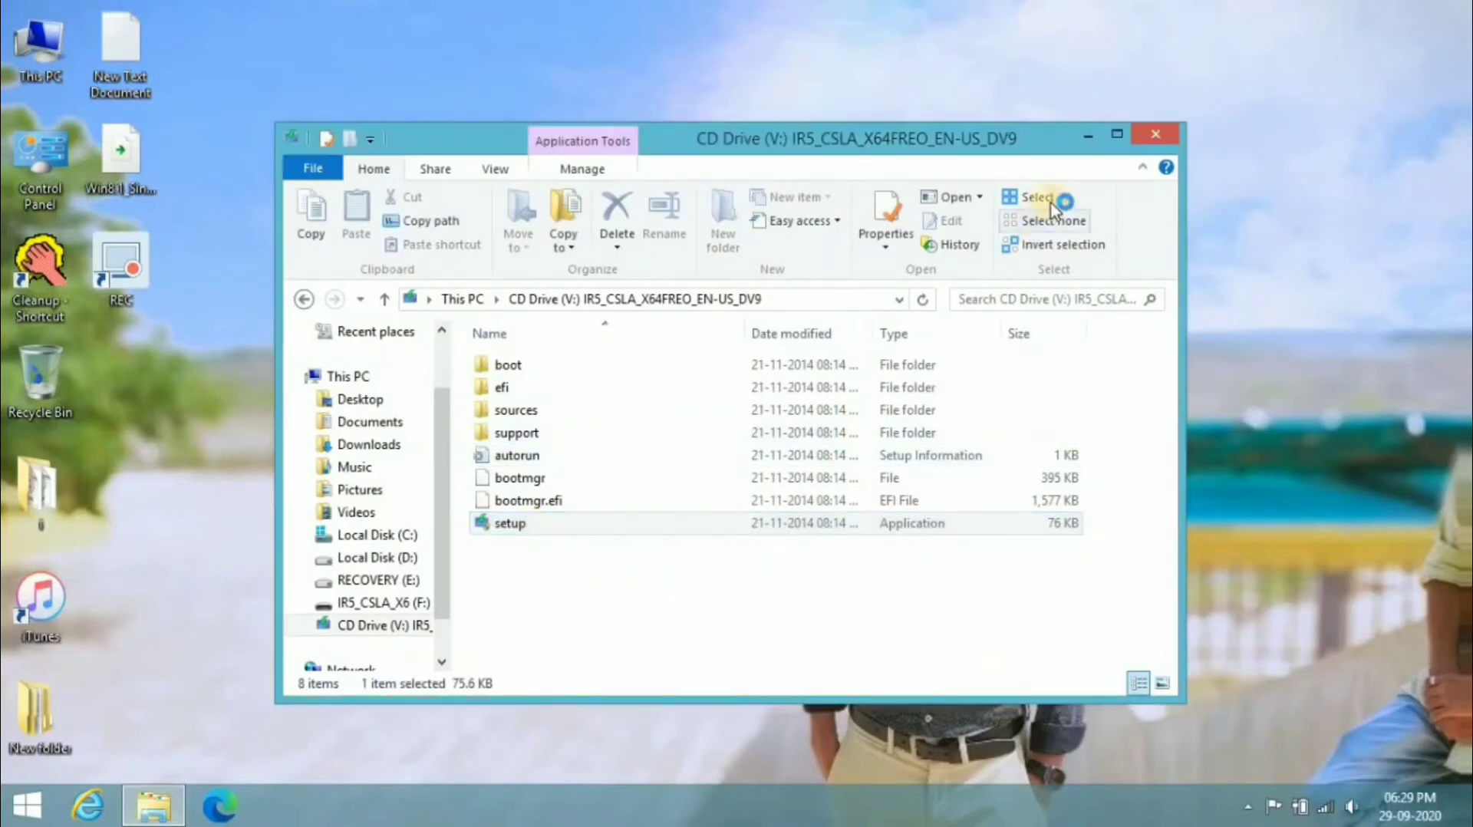
left_click(1157, 134)
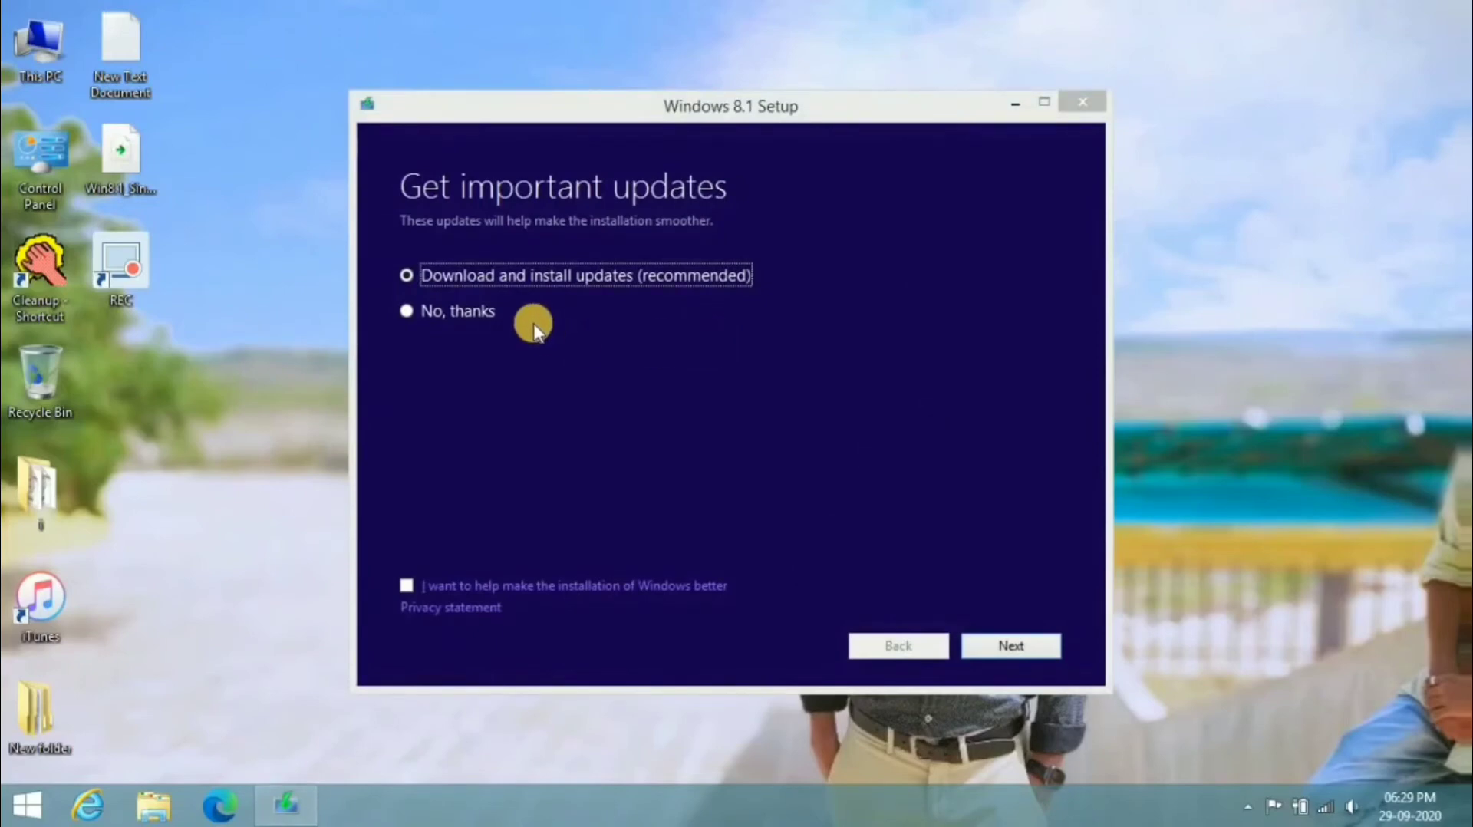
- Choose 'No, thanks' for updates, accept the license terms, and select Keep personal files only
left_click(457, 310)
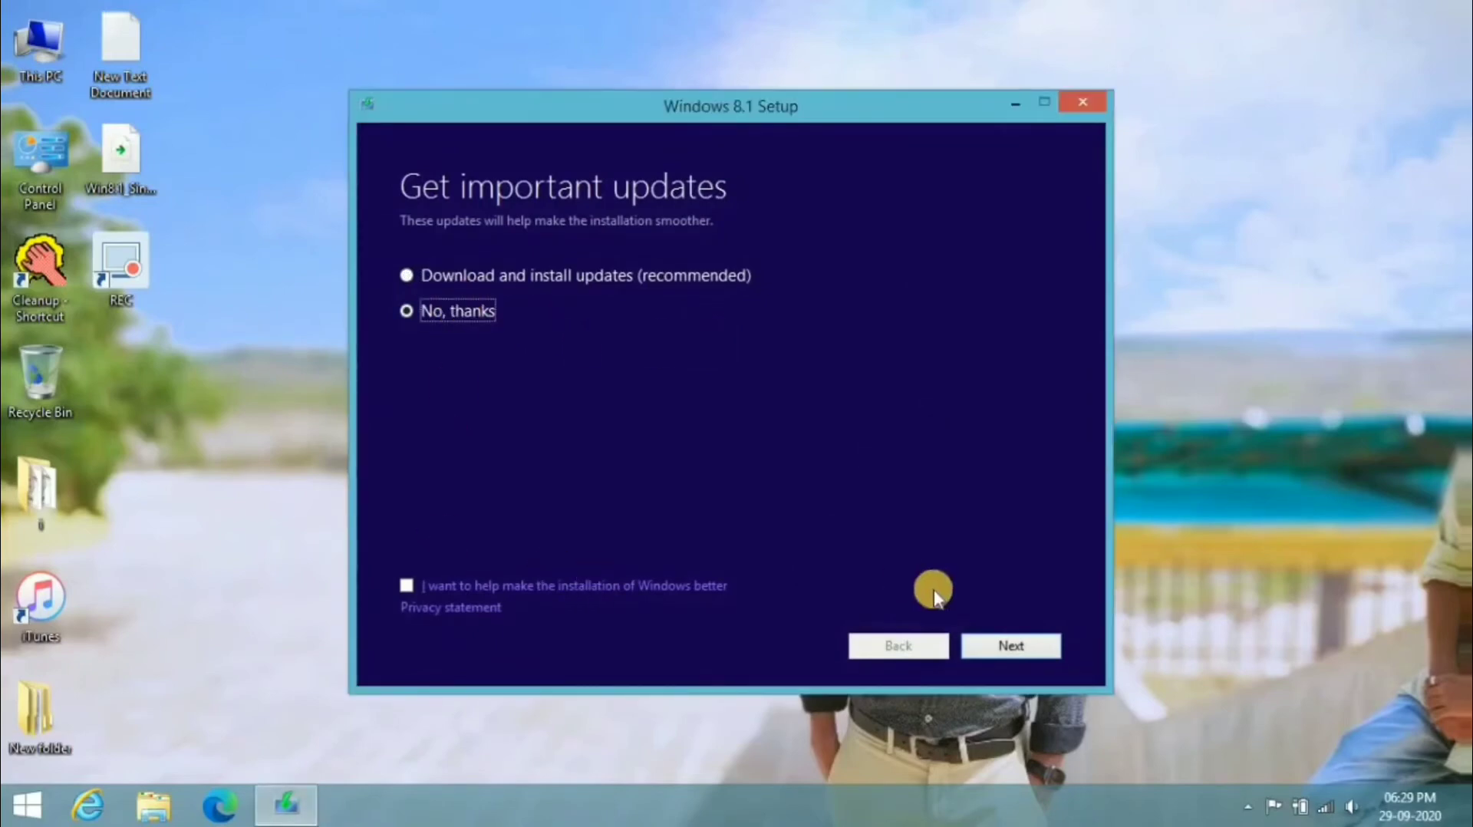
left_click(997, 652)
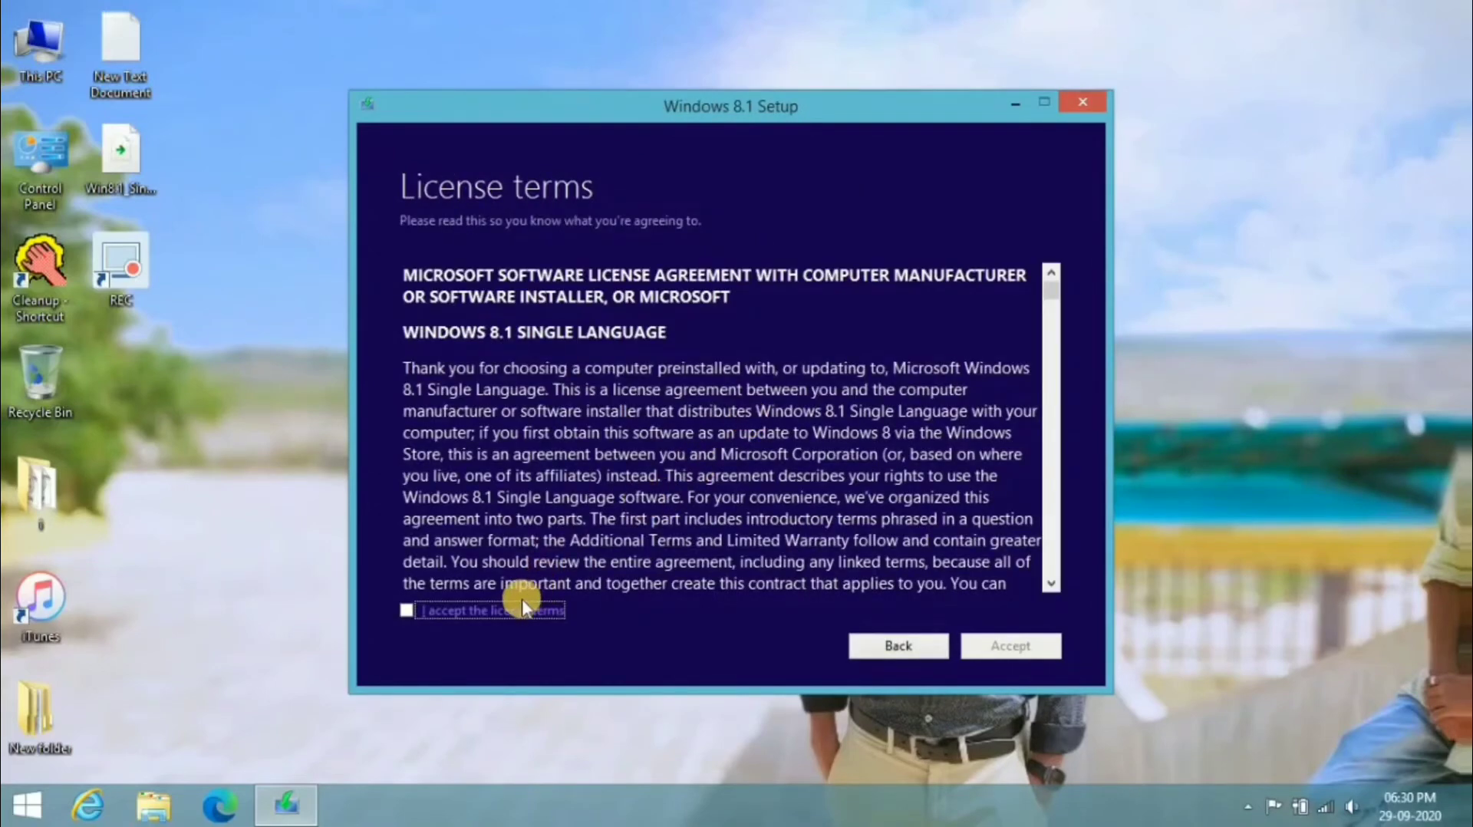
left_click(494, 607)
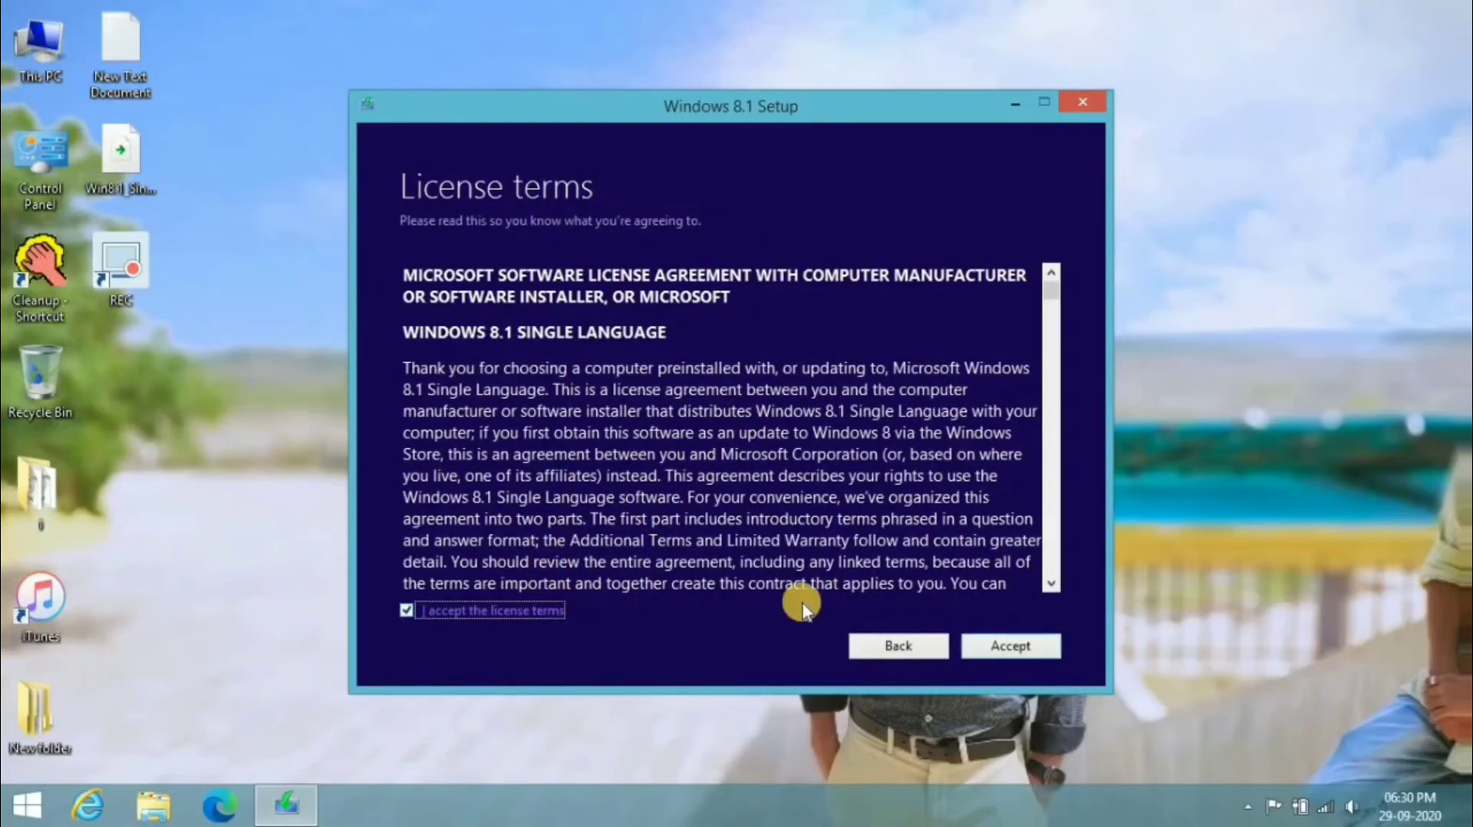
left_click(1012, 645)
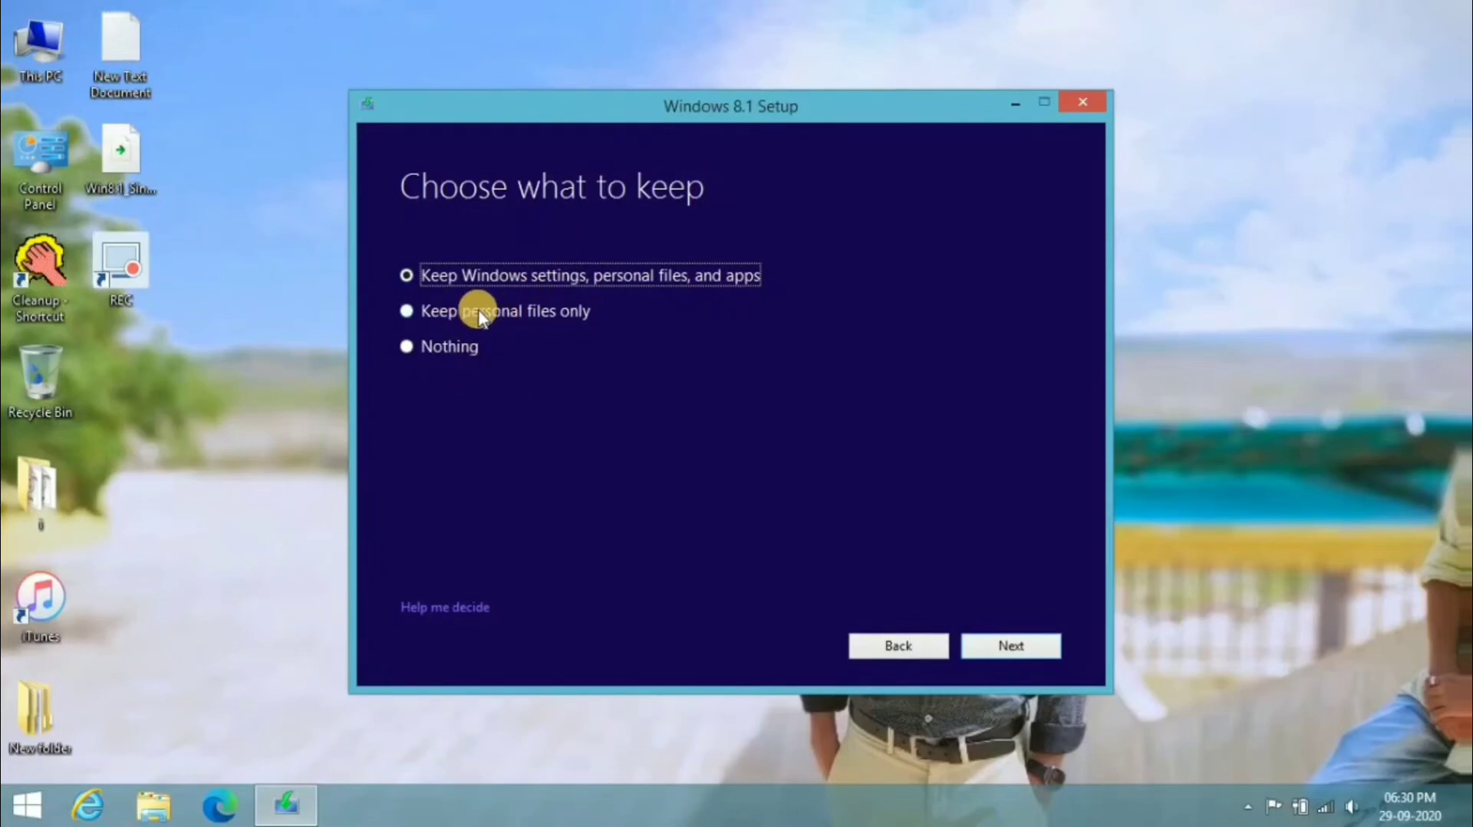
left_click(506, 312)
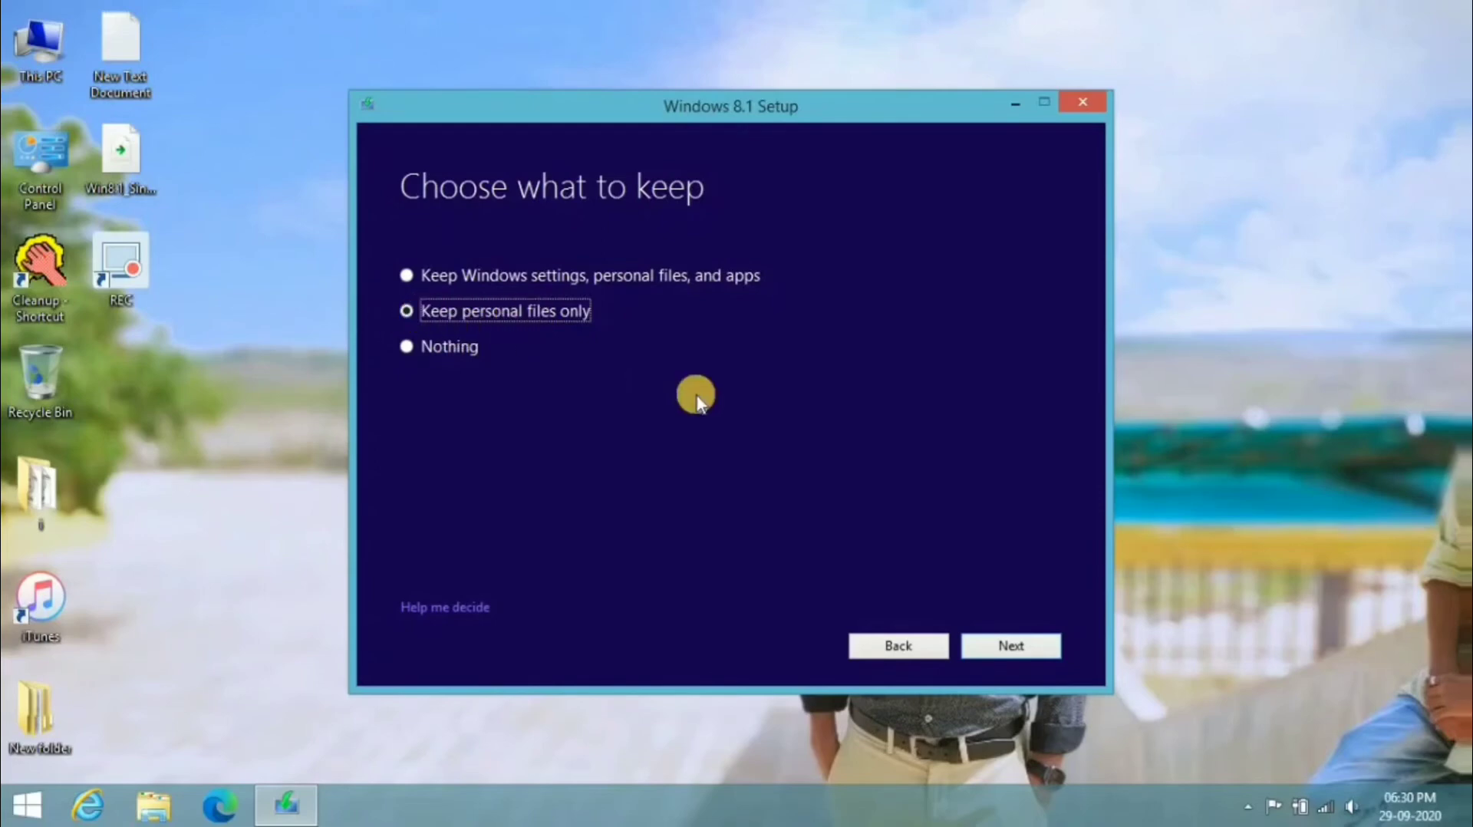
- Advance to Ready to install for Windows 8.1 Single Language, keeping personal files only
left_click(1022, 655)
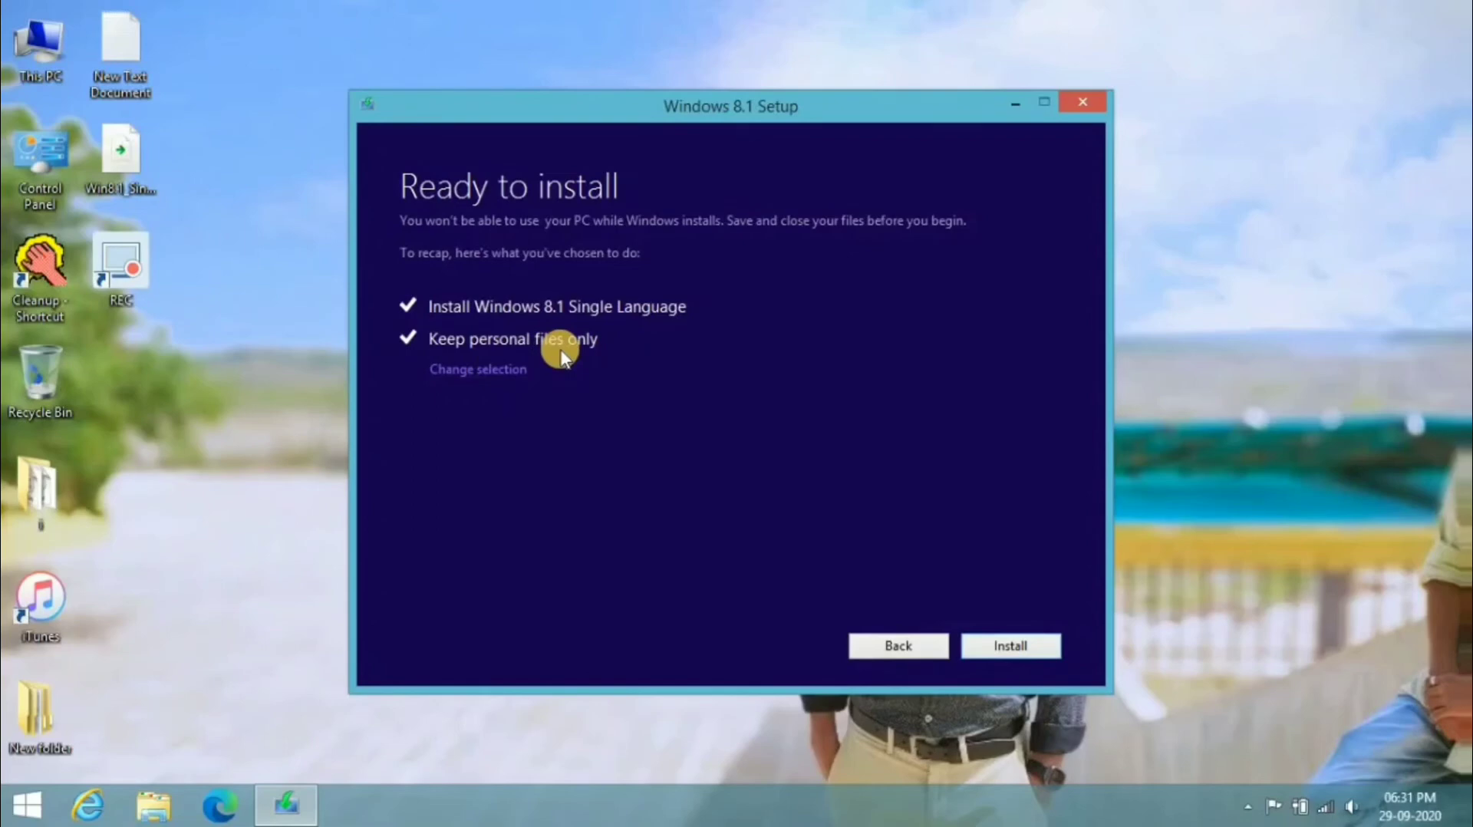
left_click(297, 639)
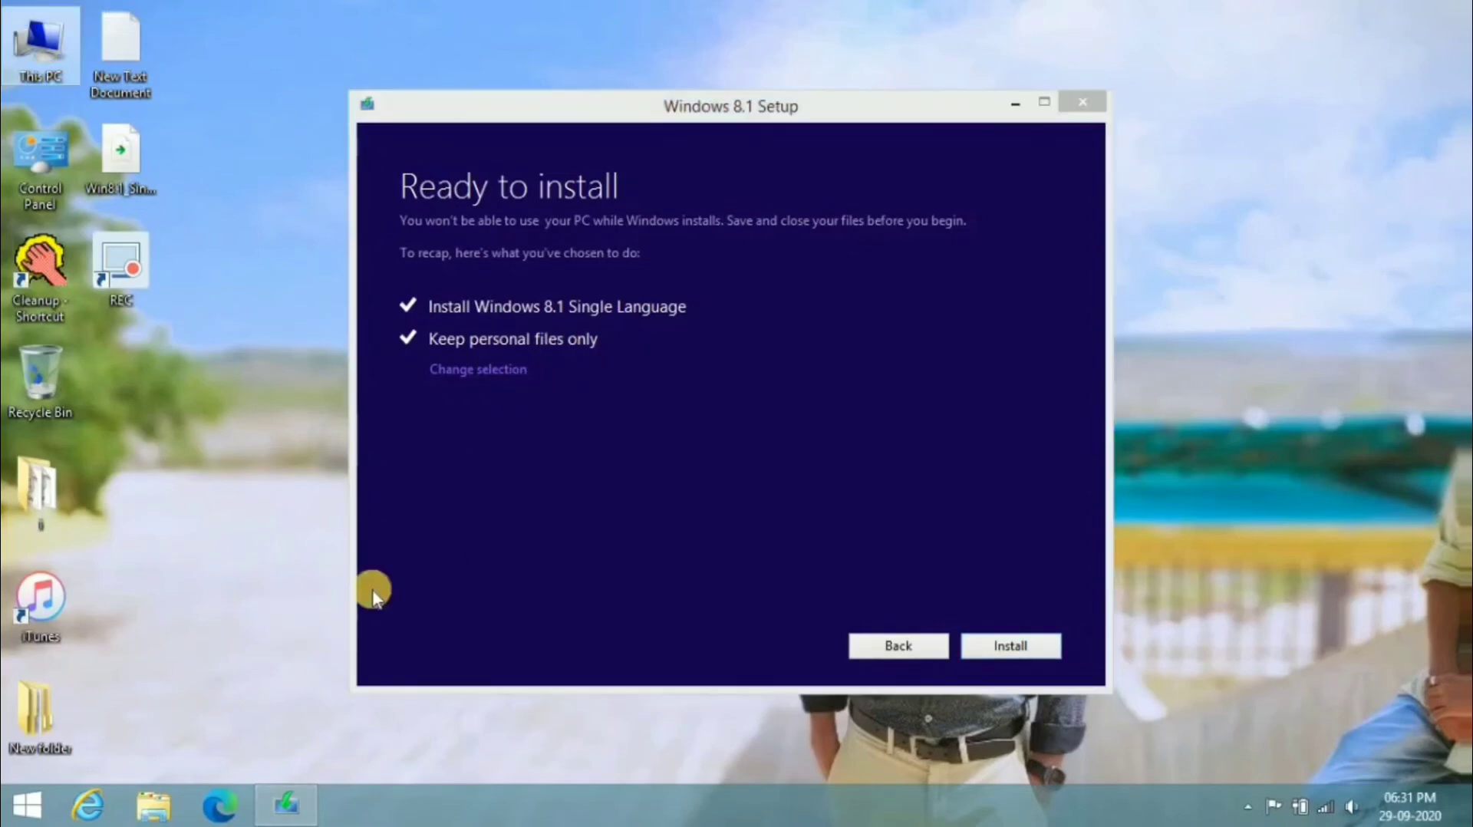
left_click(493, 573)
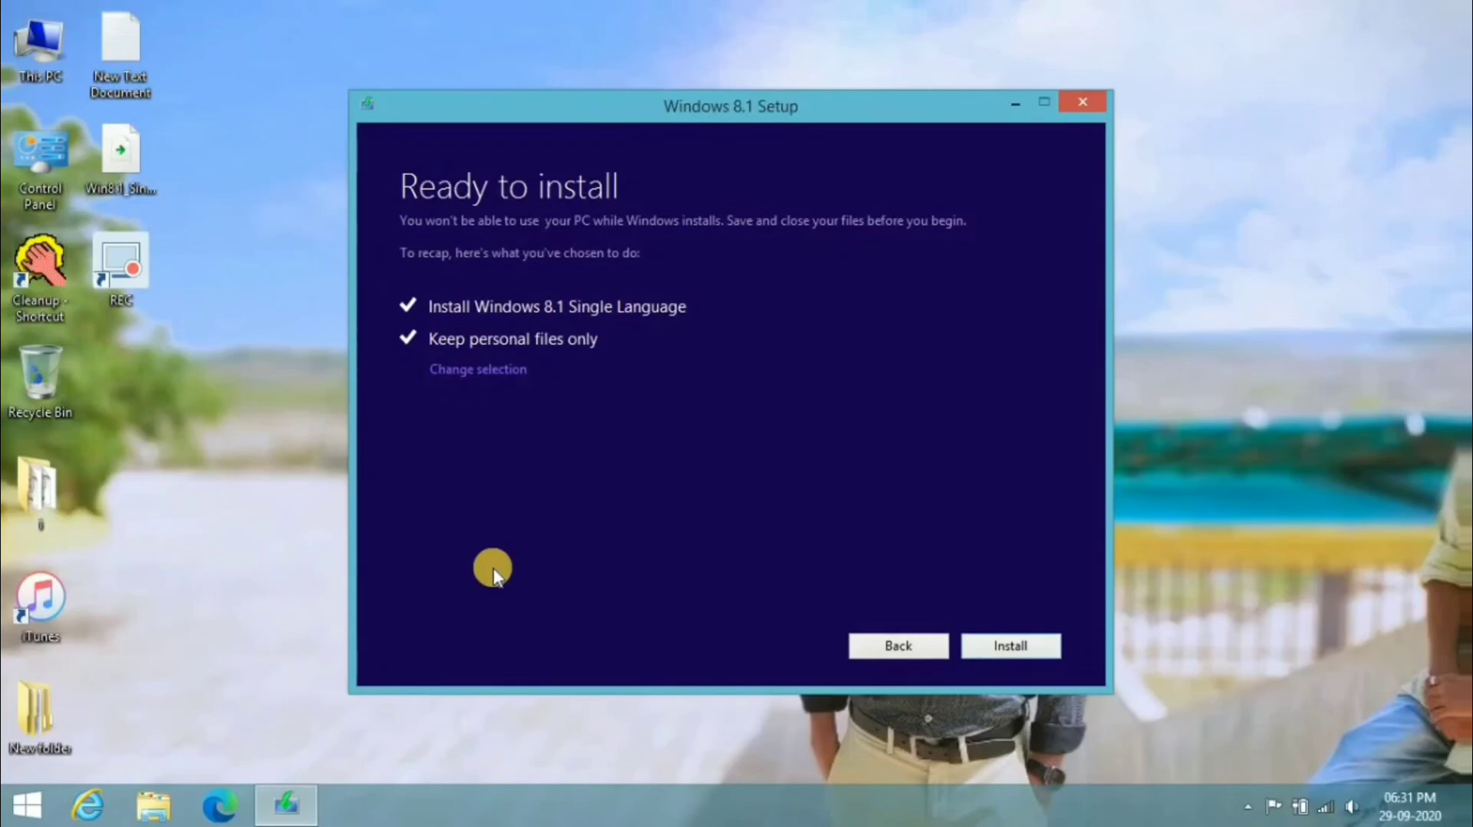